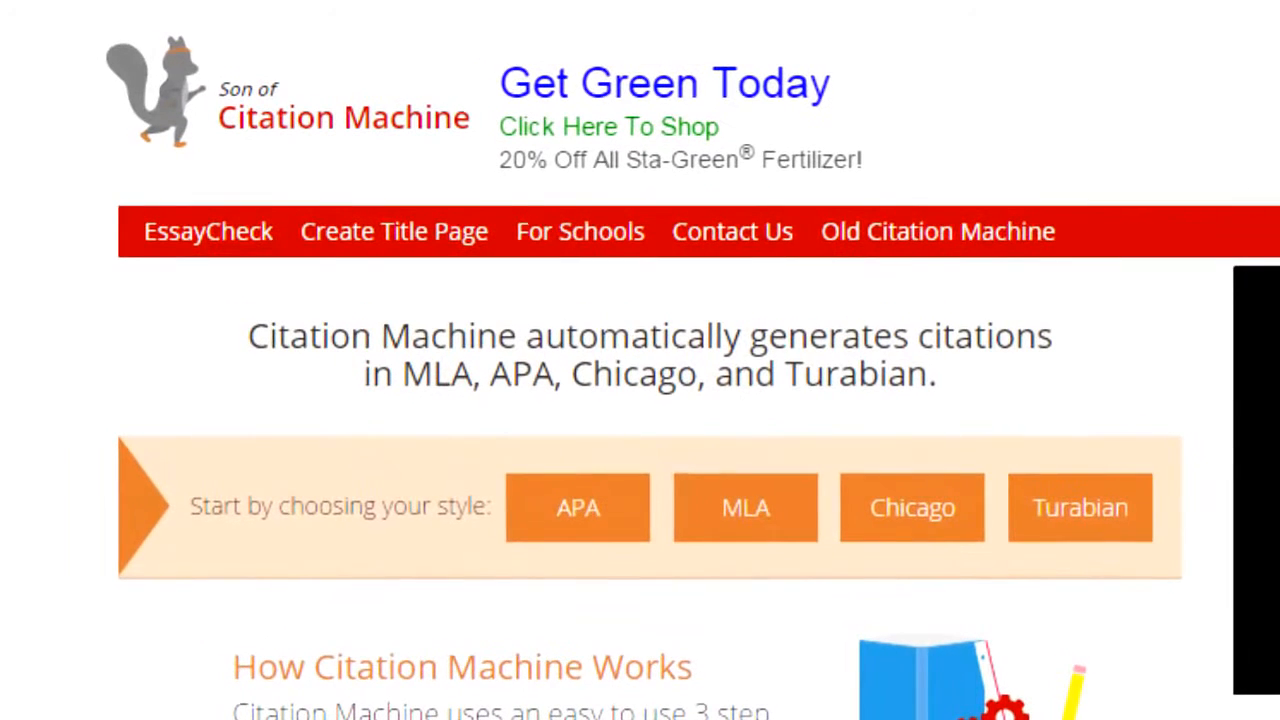
Choose the APA citation style and review the guide describing the different source types.
click(572, 518)
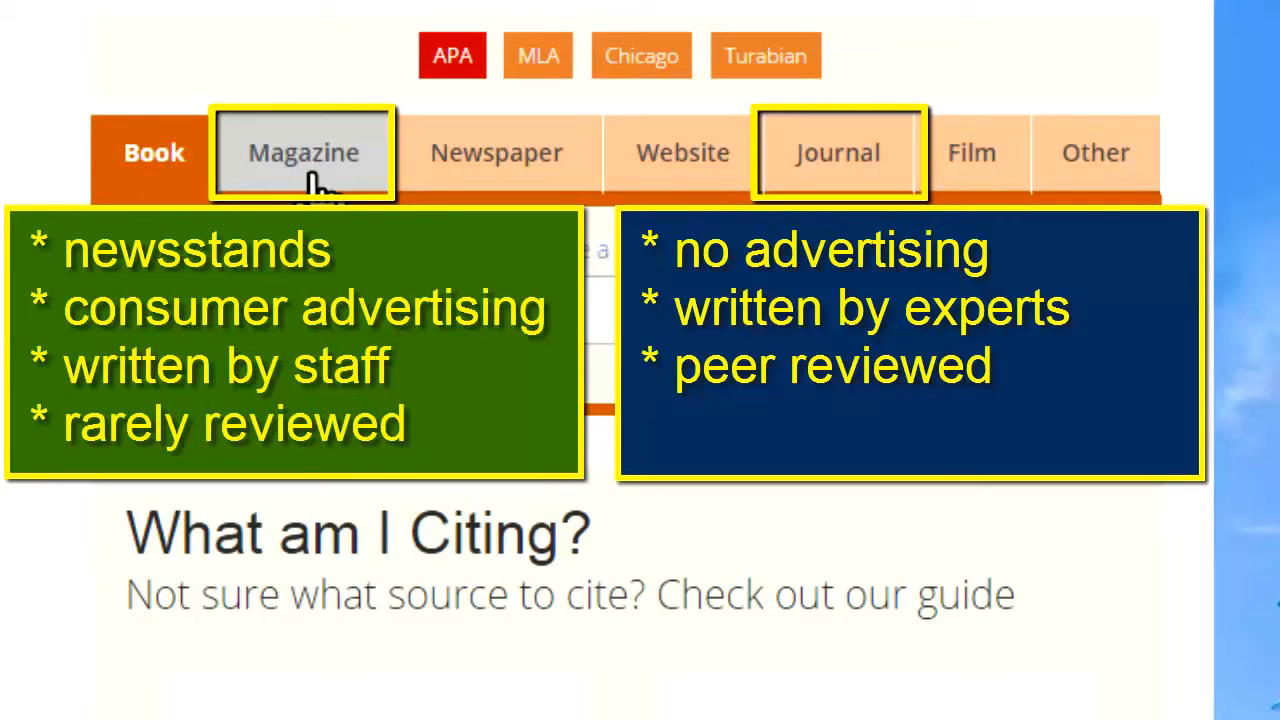
scroll(315, 185, down, 7)
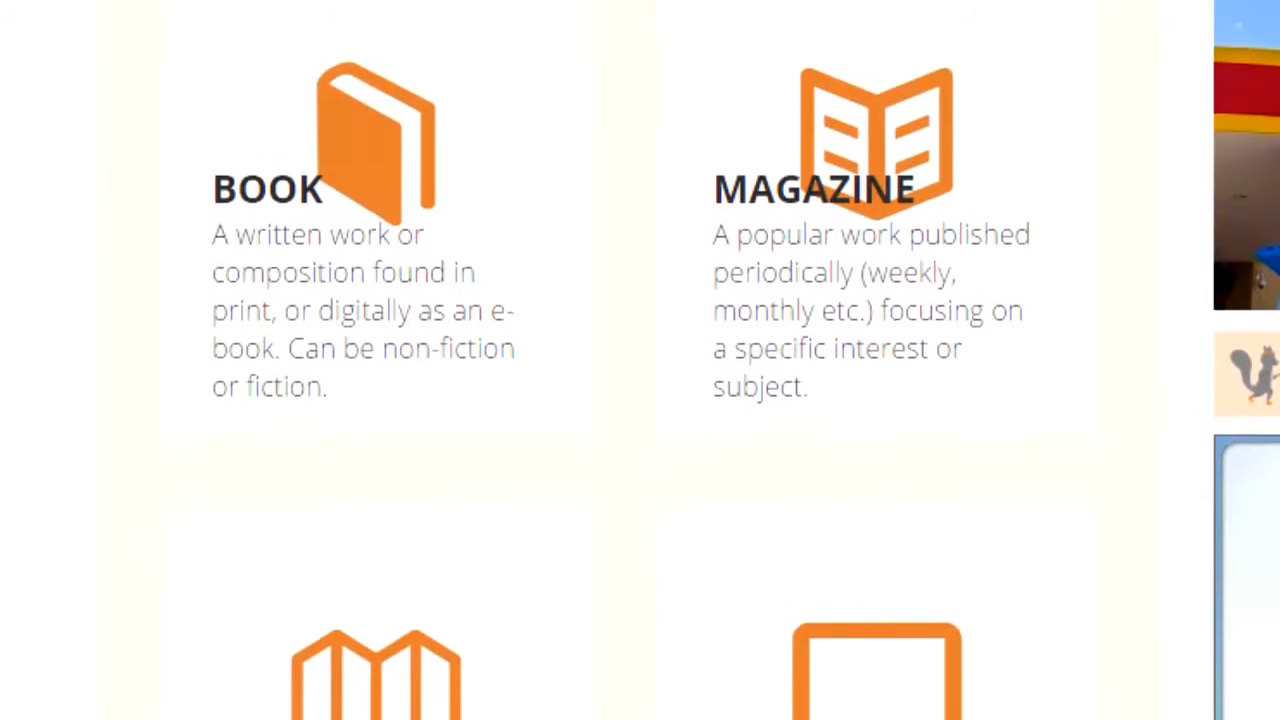
scroll(640, 360, down, 7)
scroll(640, 360, down, 5)
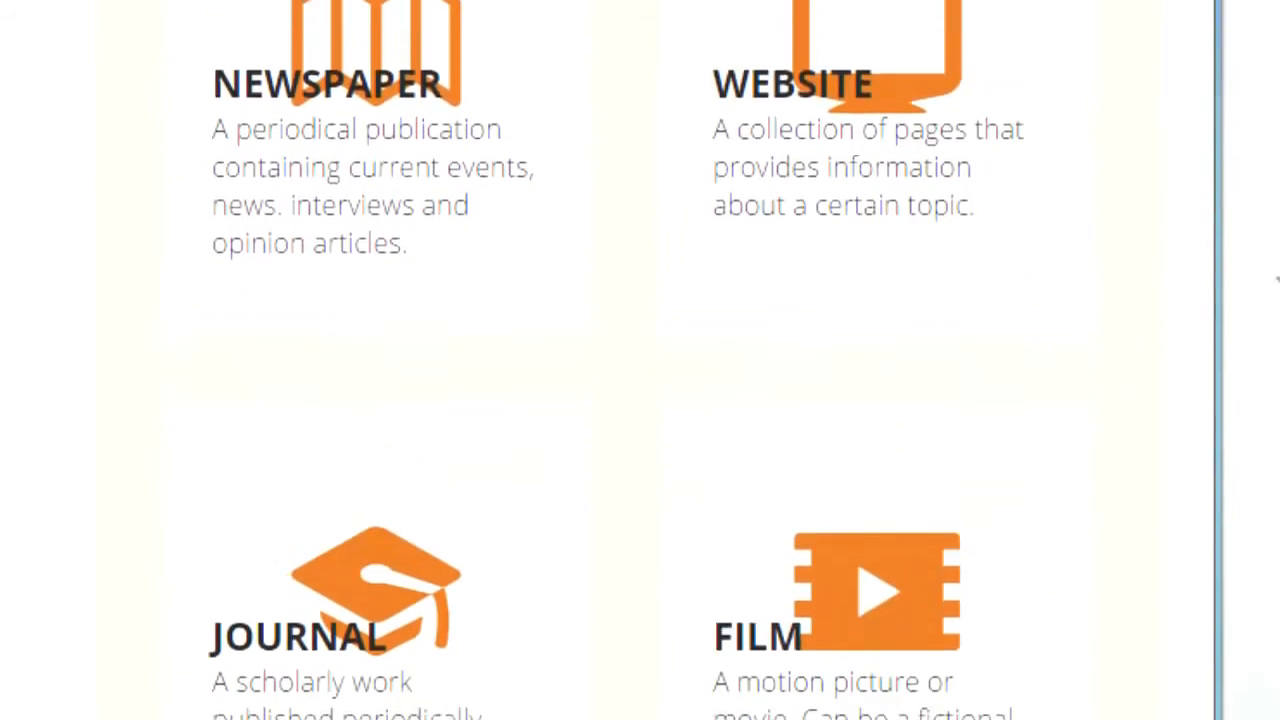
scroll(640, 360, up, 2)
scroll(640, 360, up, 10)
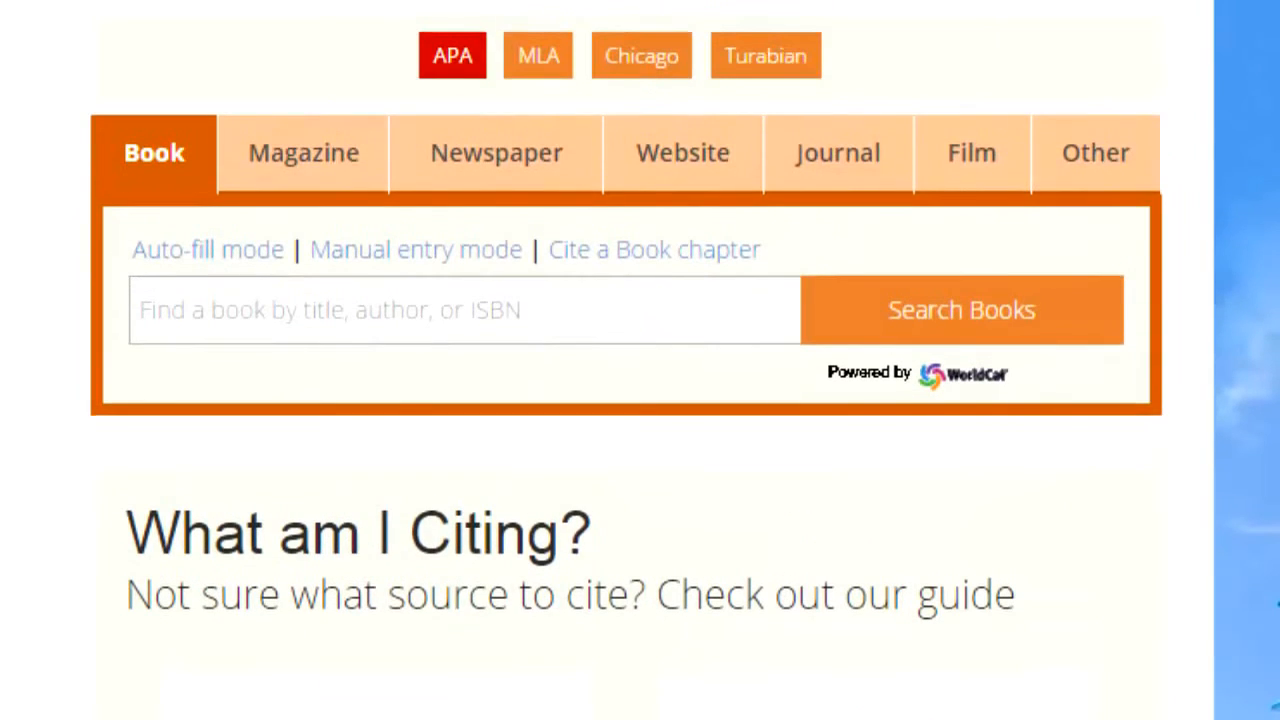
Open the manual entry form for an APA journal citation.
click(840, 173)
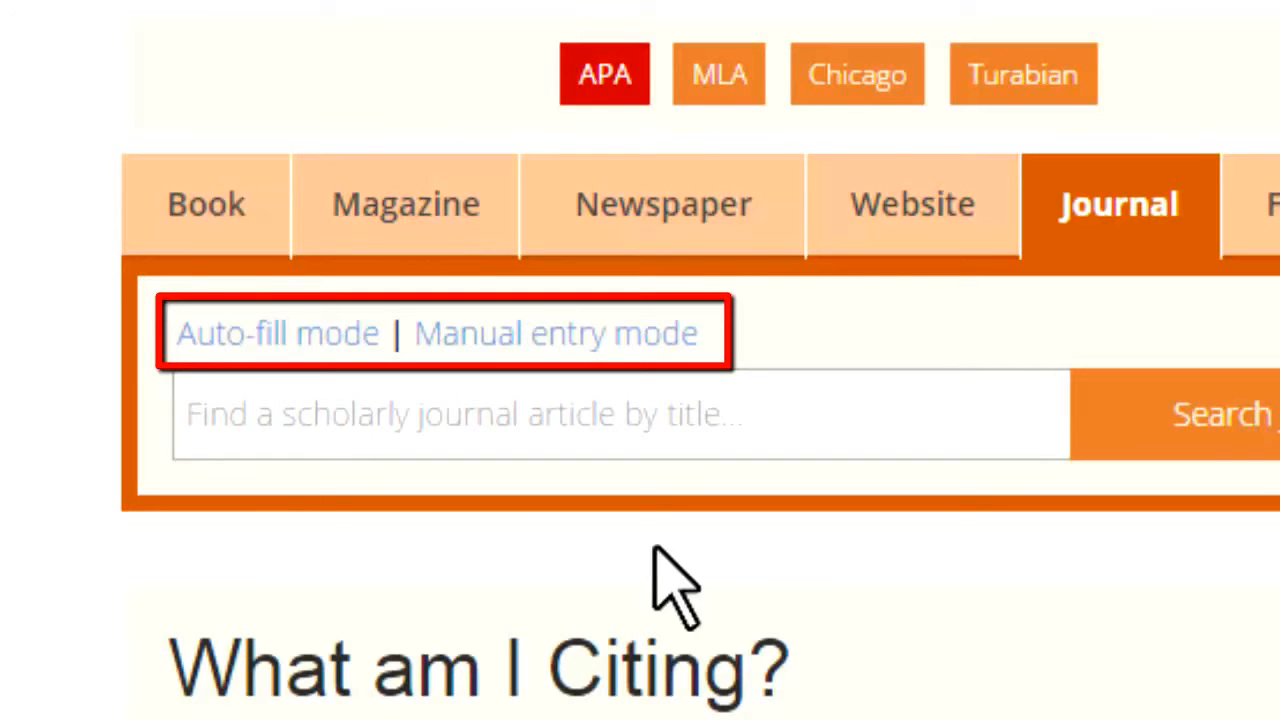
click(527, 338)
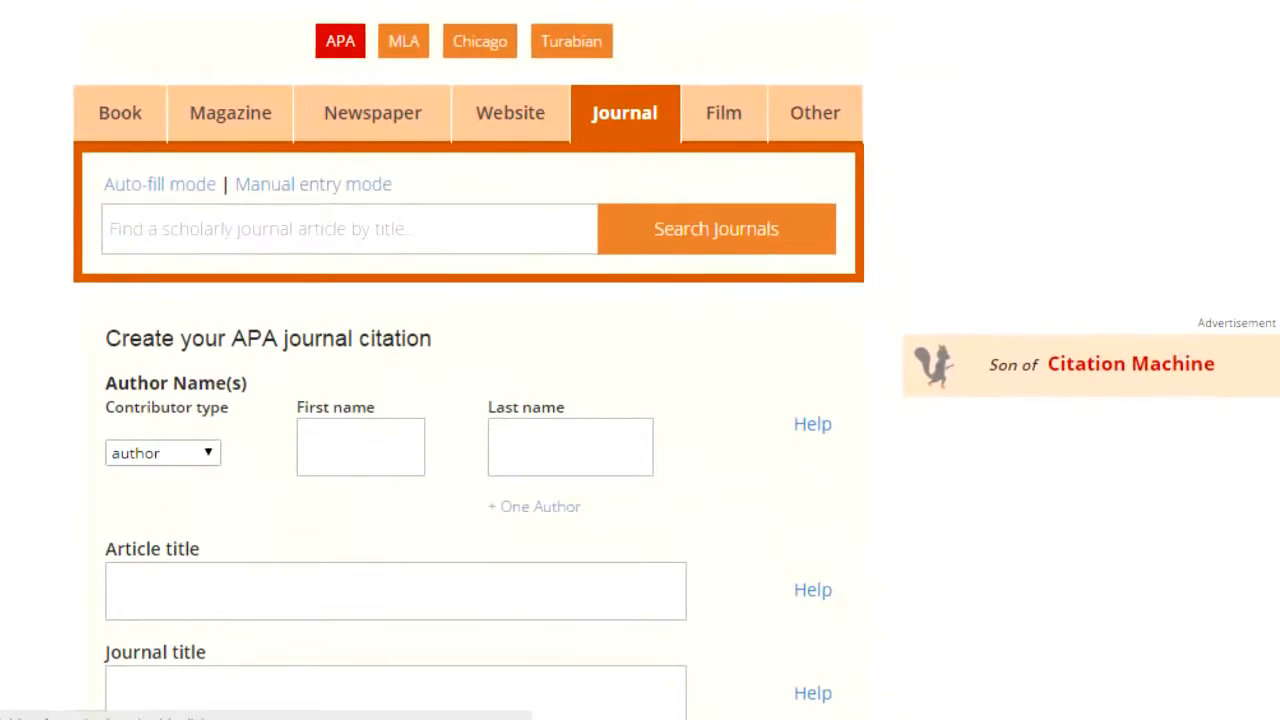
Enter the article author's first and last name, keeping the contributor type as author.
scroll(640, 400, down, 3)
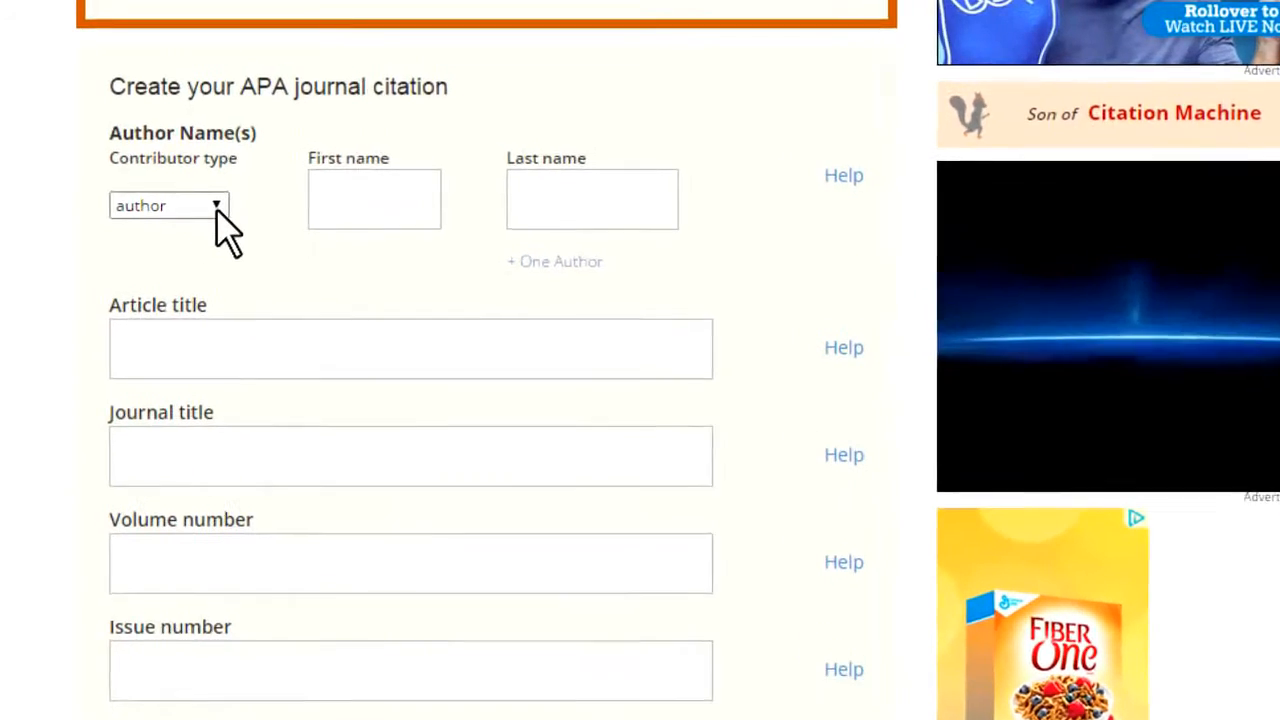
click(216, 206)
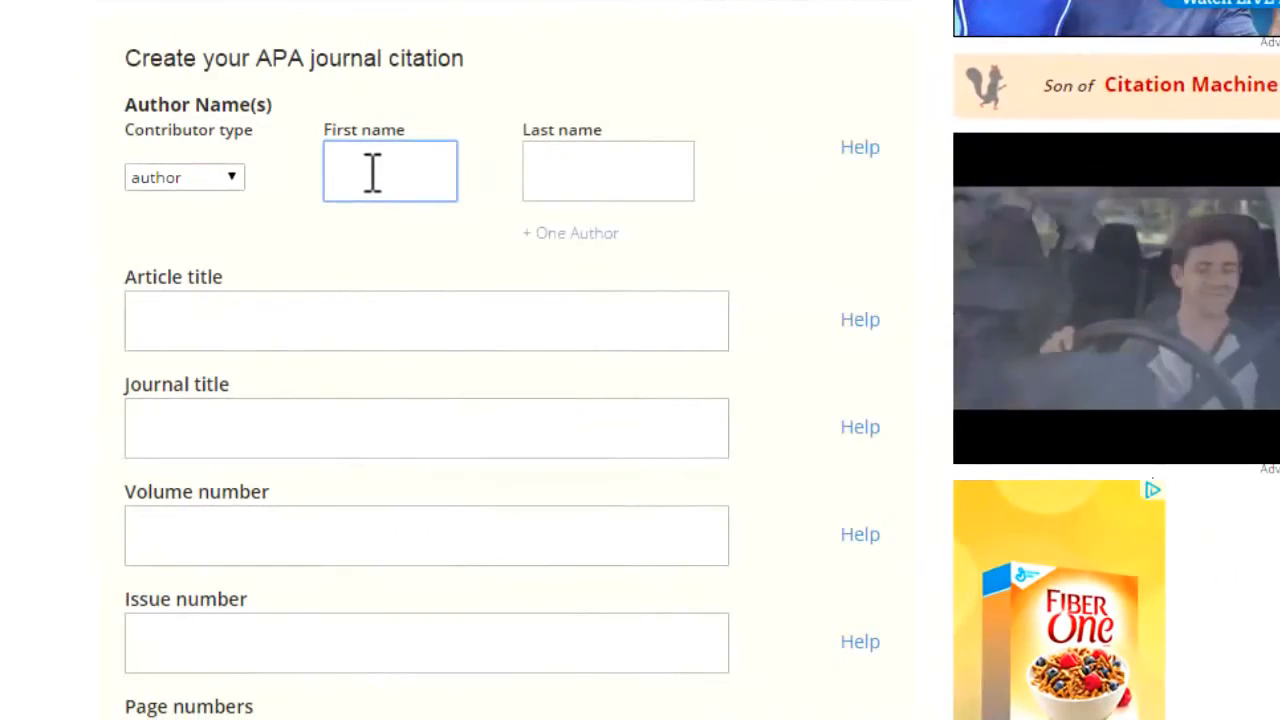
text(Michael)
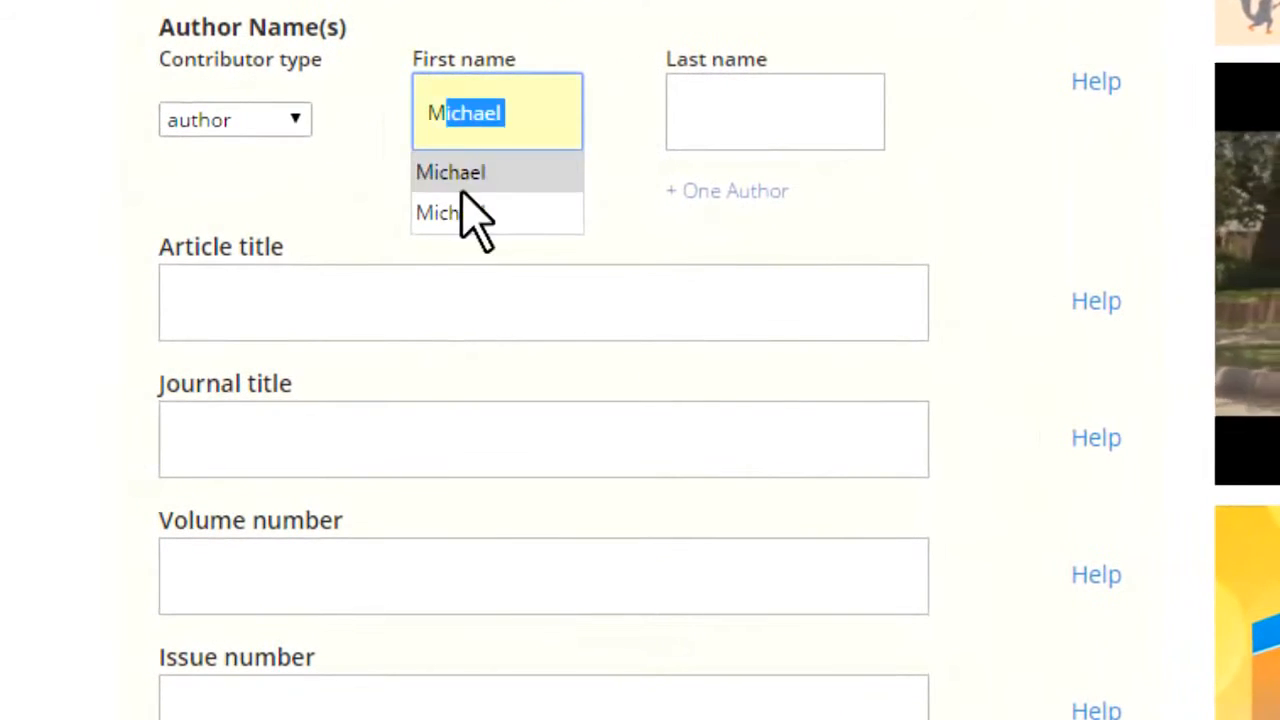
click(474, 170)
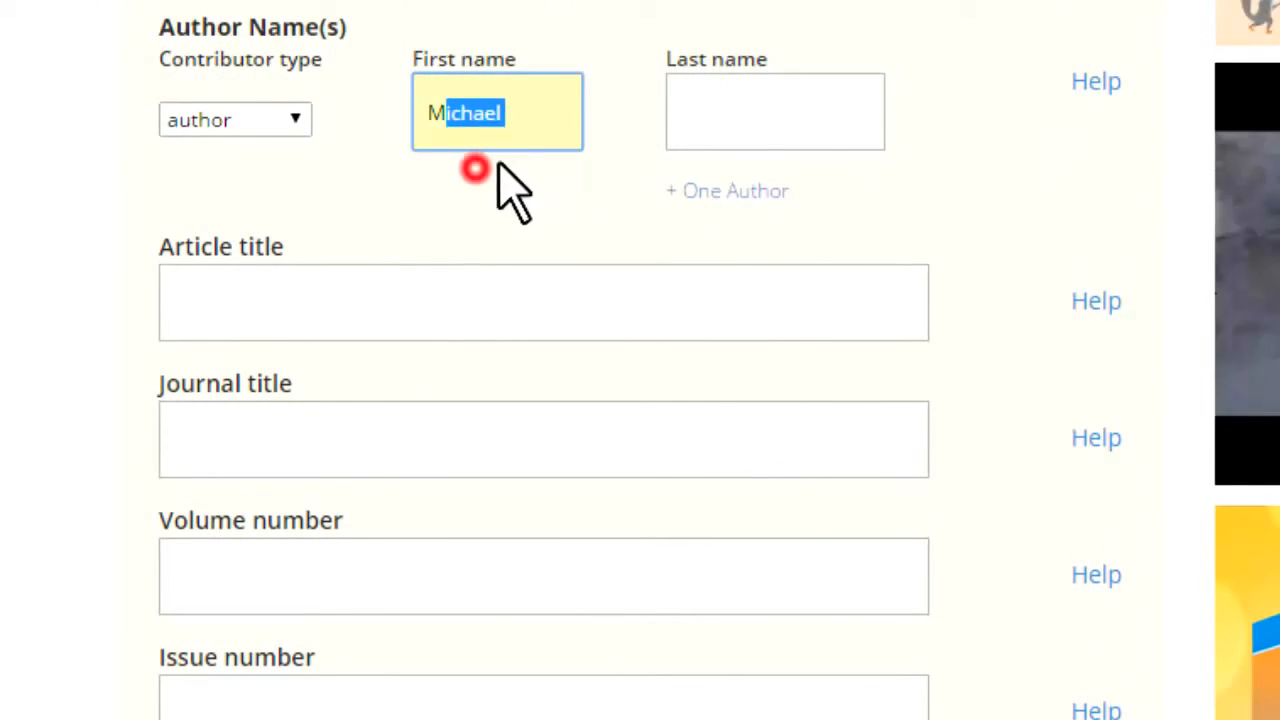
click(732, 101)
text(Jones)
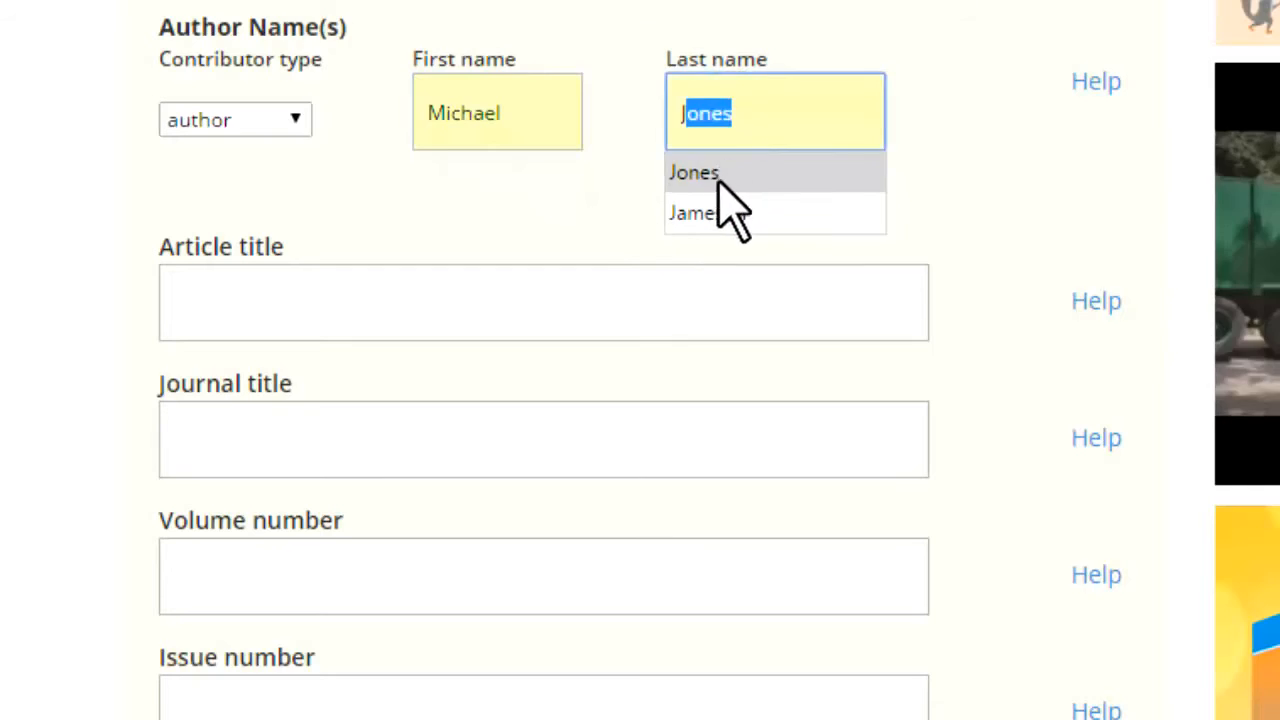
click(718, 180)
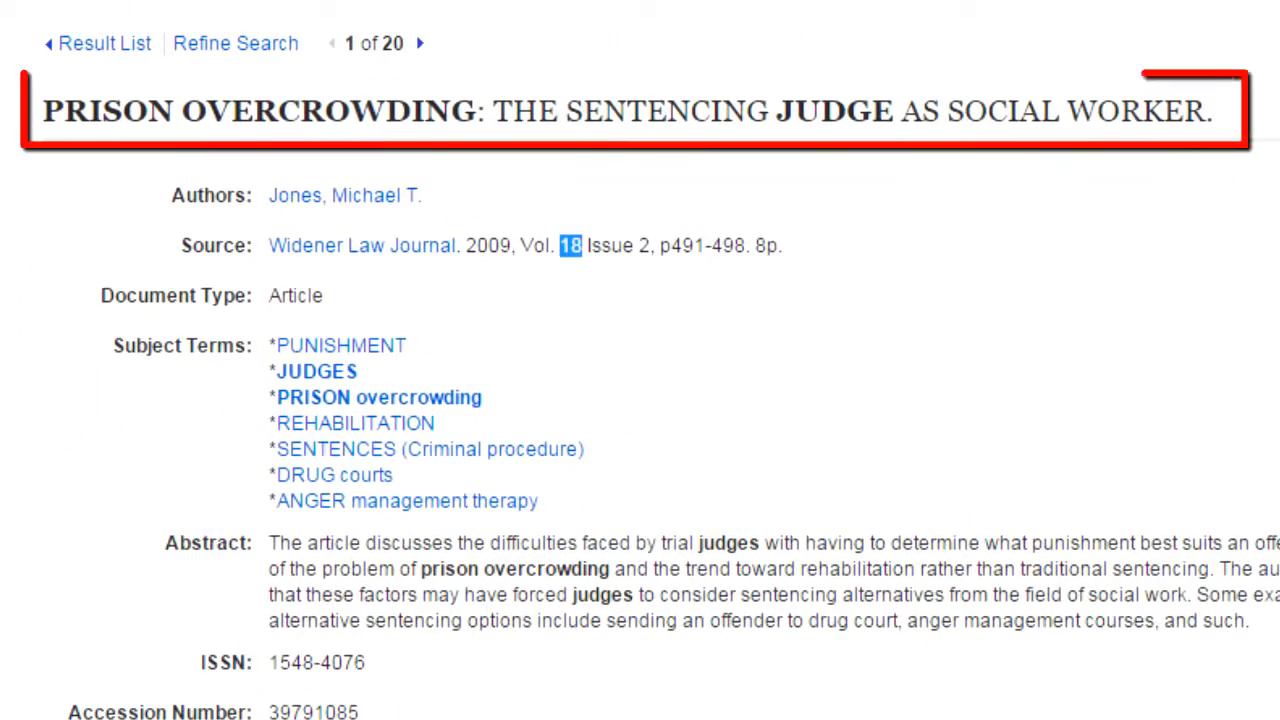
Fill in the article title as "Prison overcrowding: The sentencing judge as social worker", based on the database record.
drag(1218, 110, 35, 110)
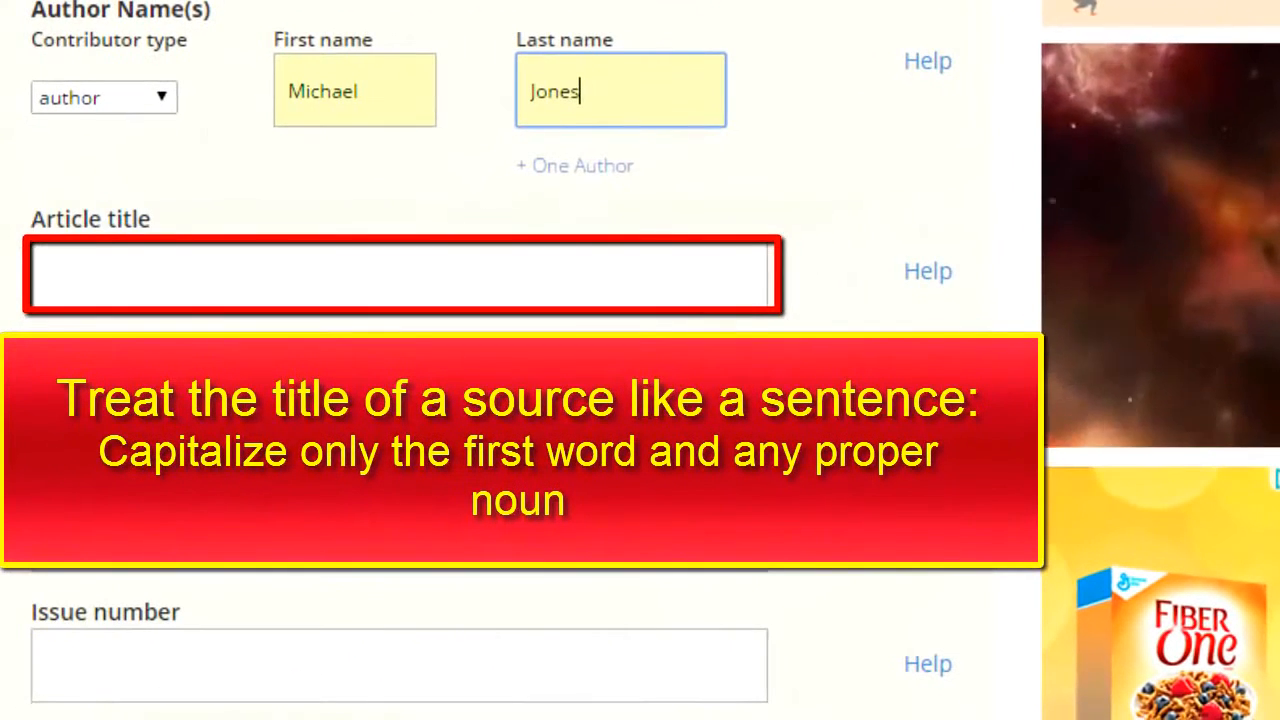
click(84, 271)
text(P)
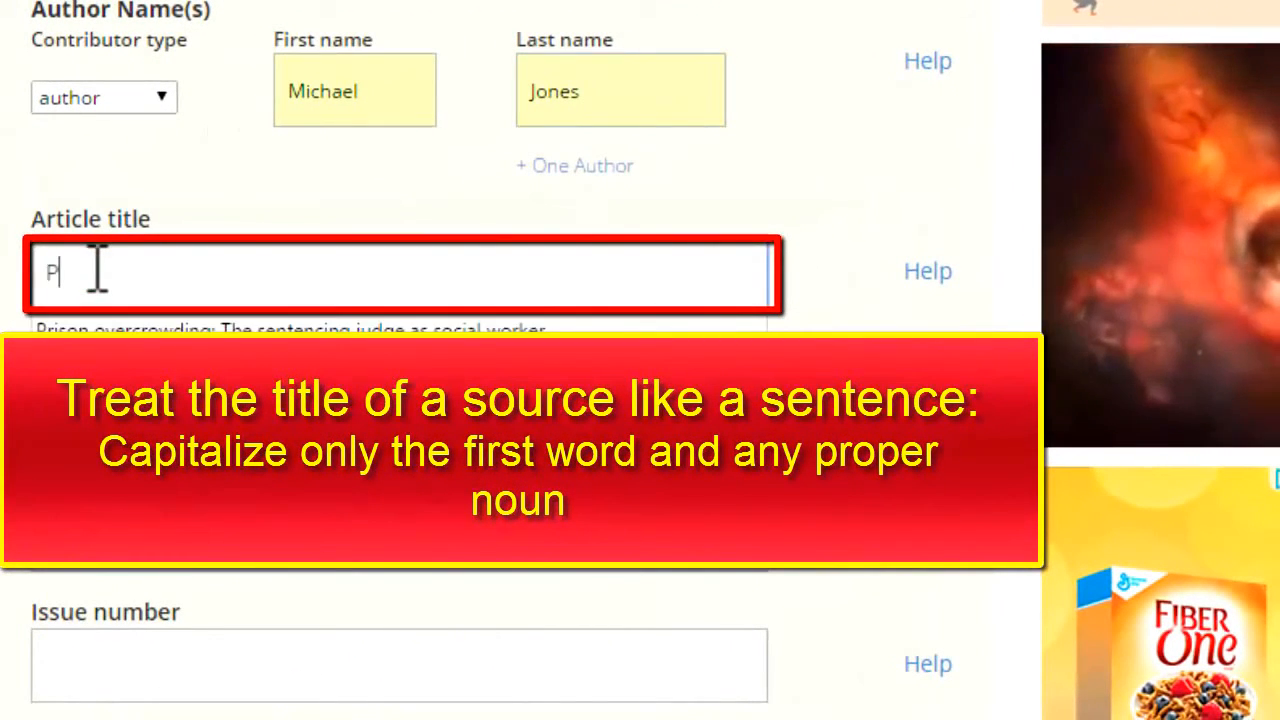
click(122, 329)
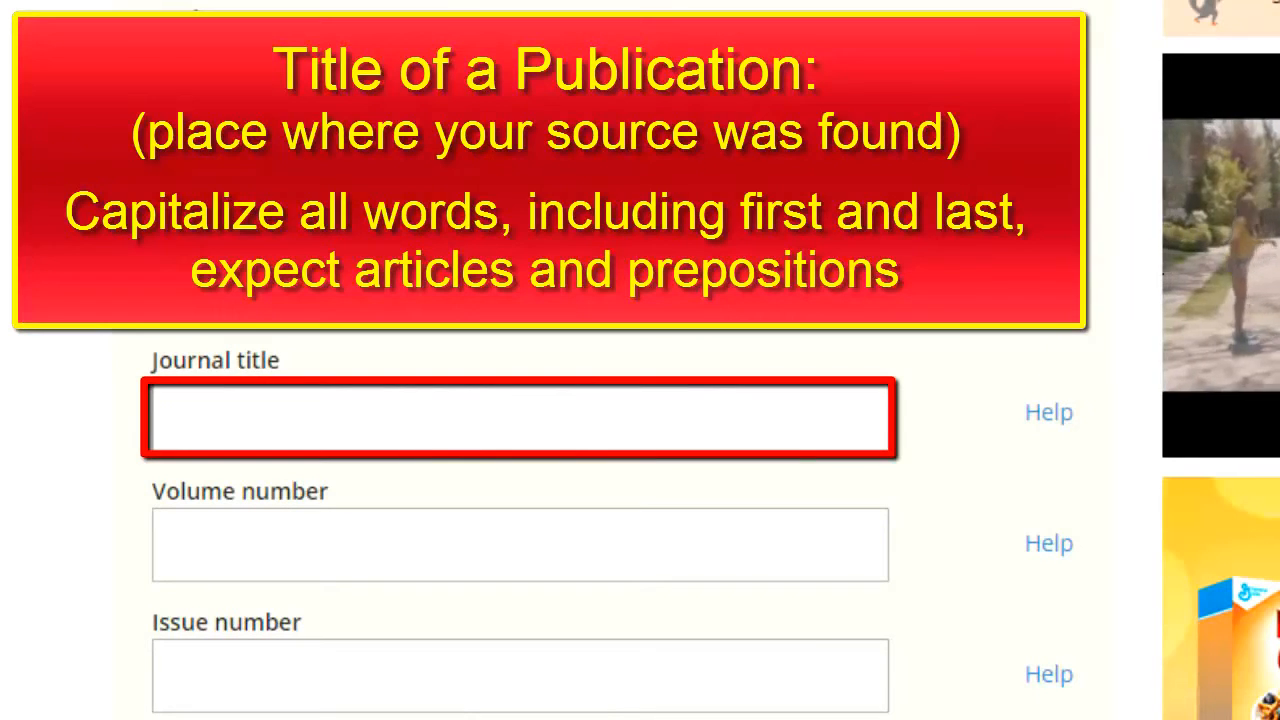
Fill in the journal title as "Widener Law Journal".
click(236, 405)
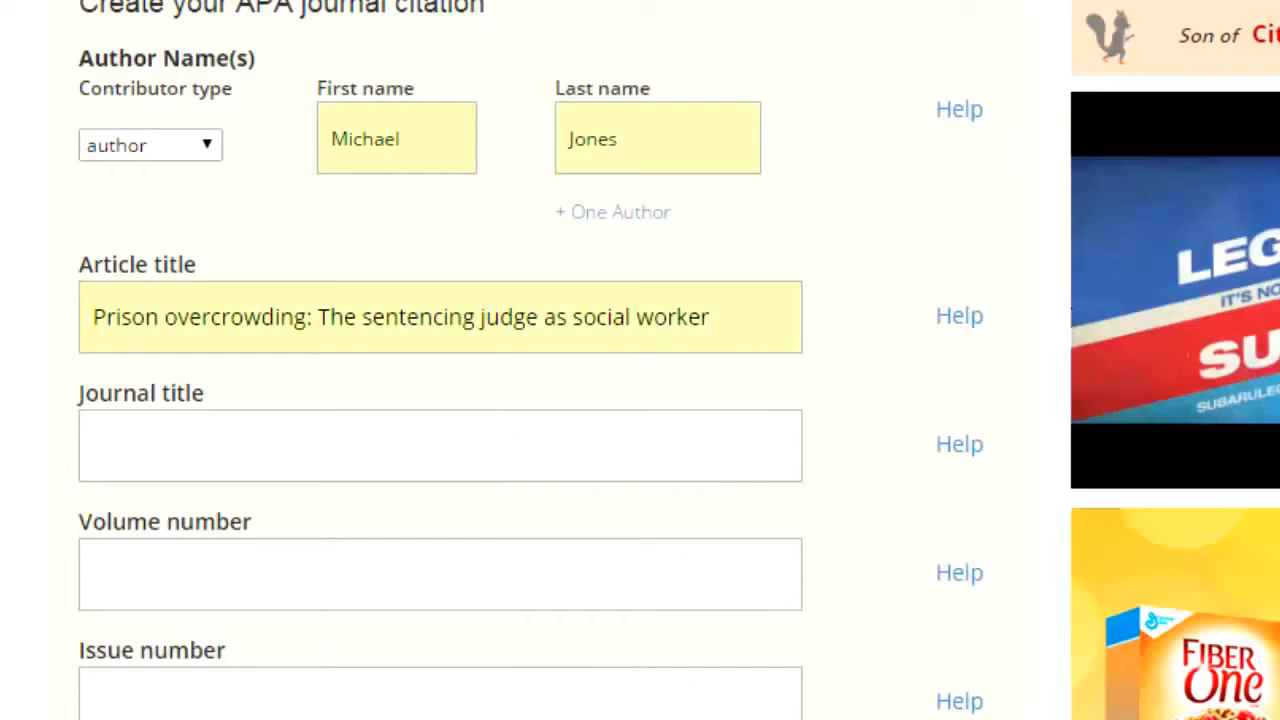
click(114, 440)
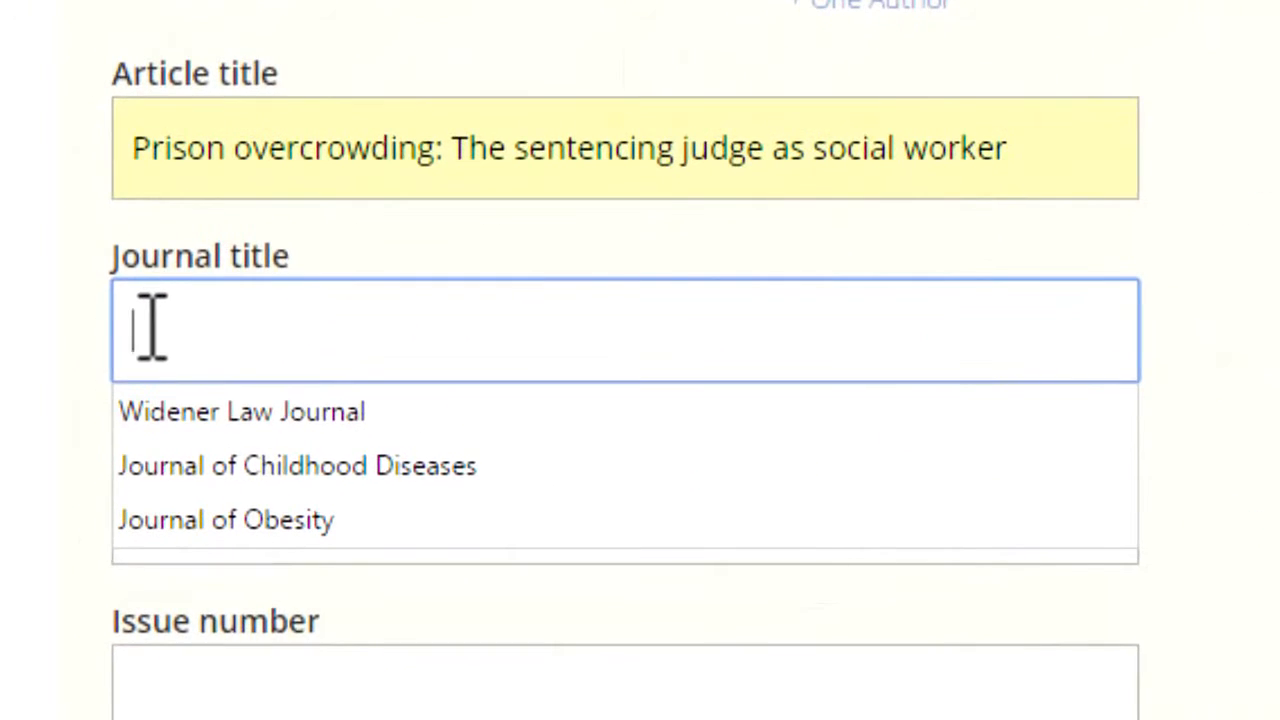
click(198, 428)
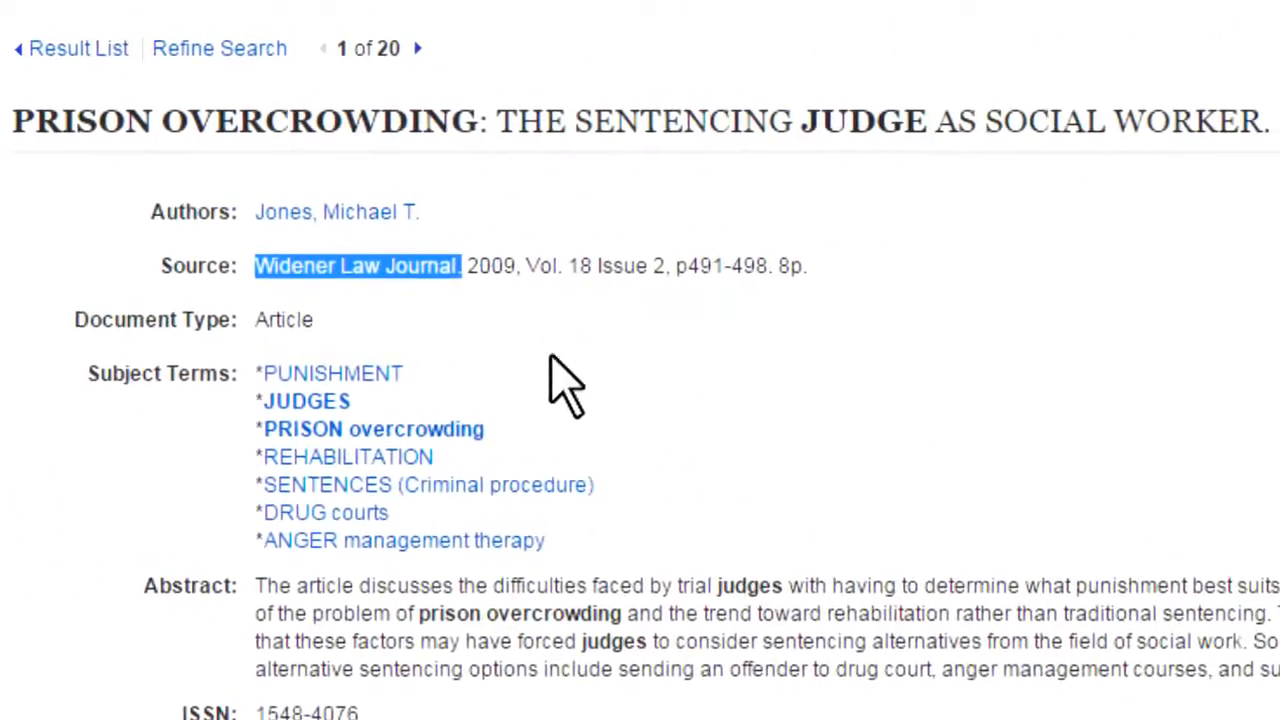
Copy the volume number 18 from the article's source line into the citation form's volume number.
click(548, 318)
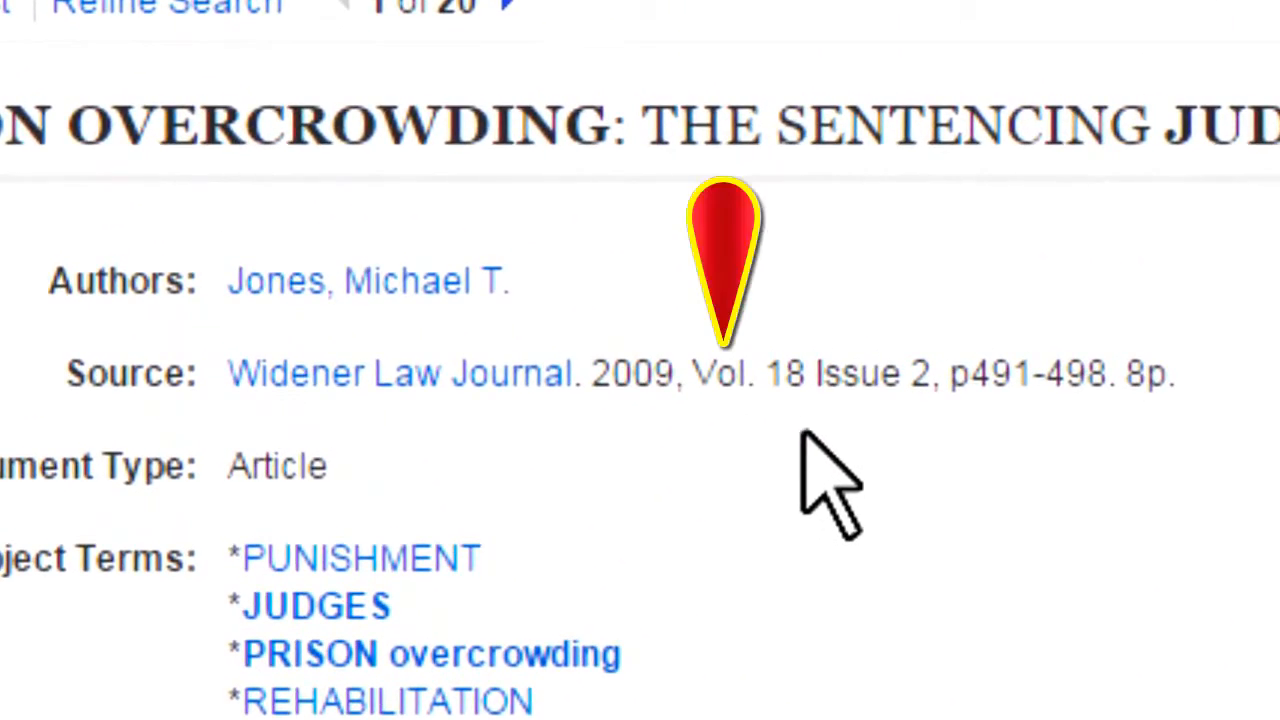
drag(802, 376, 777, 380)
key(ctrl+c)
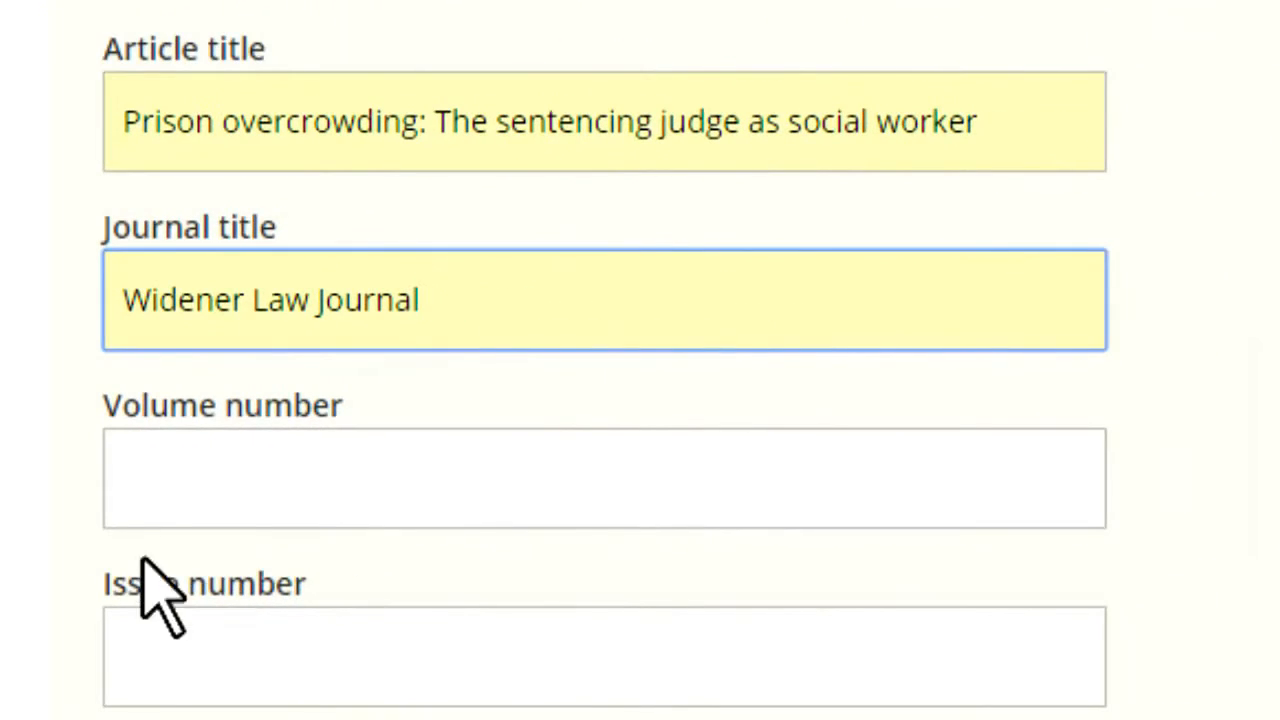
click(152, 480)
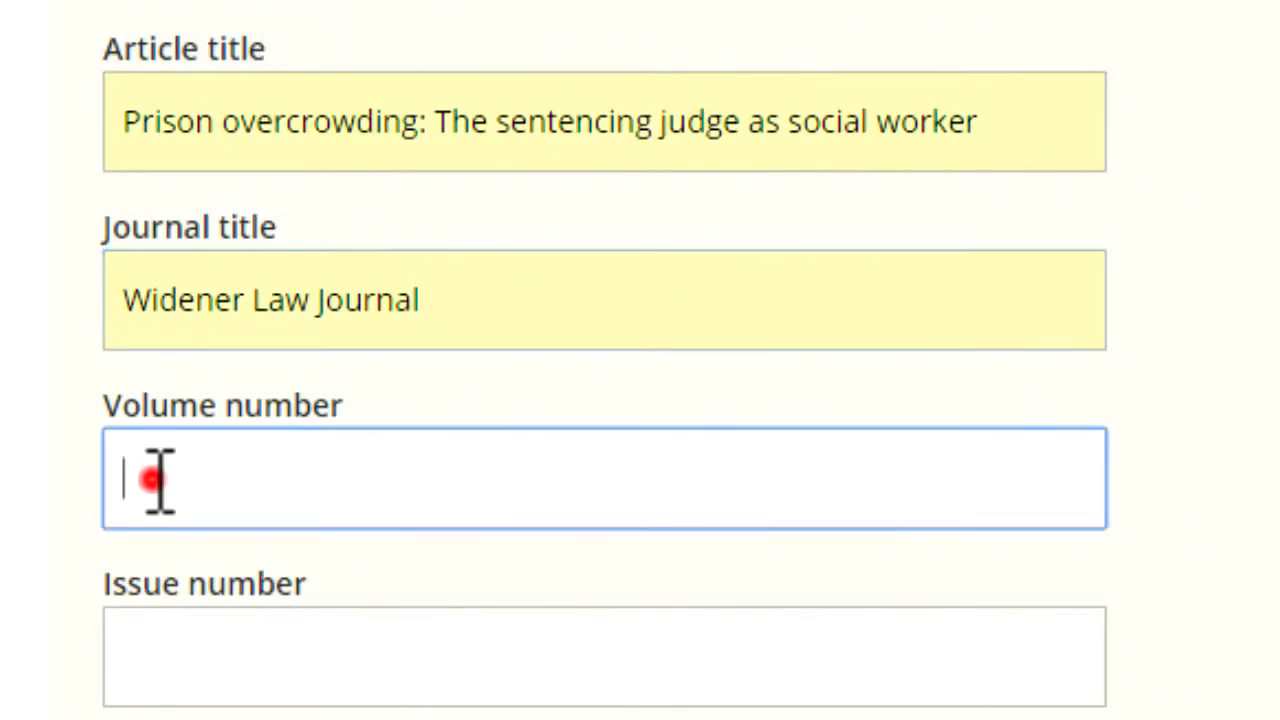
key(ctrl+v)
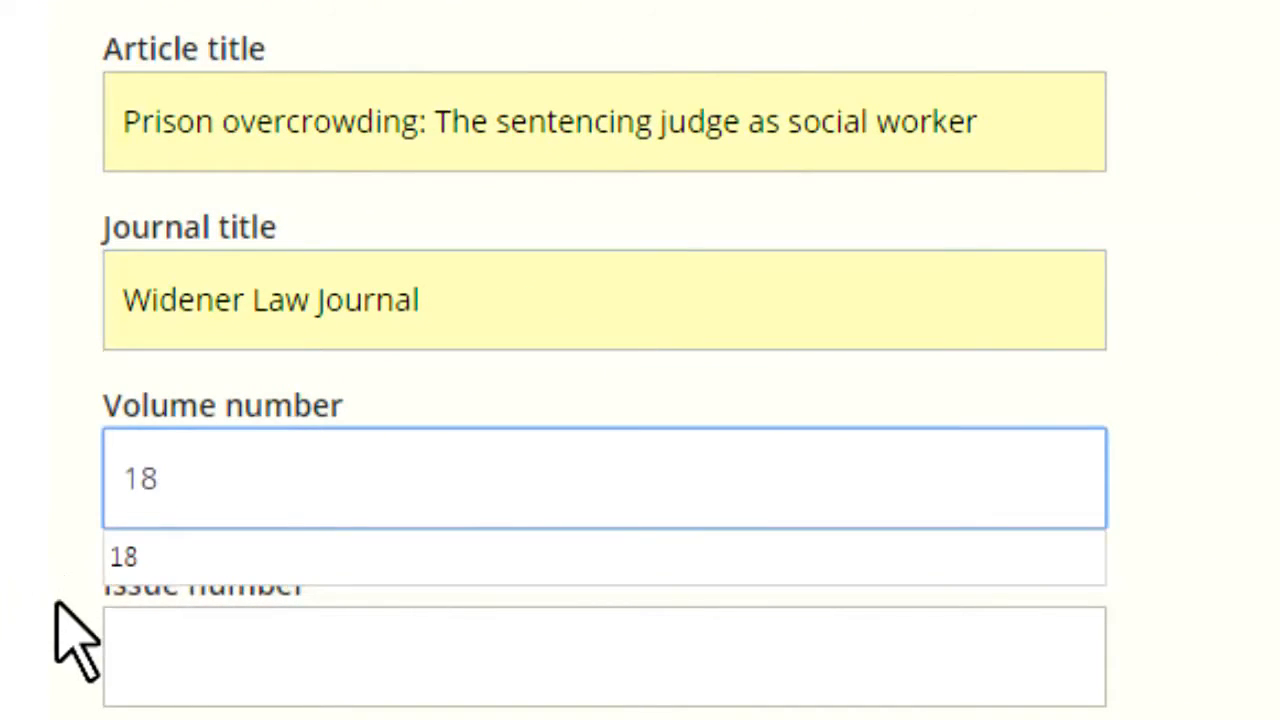
click(115, 557)
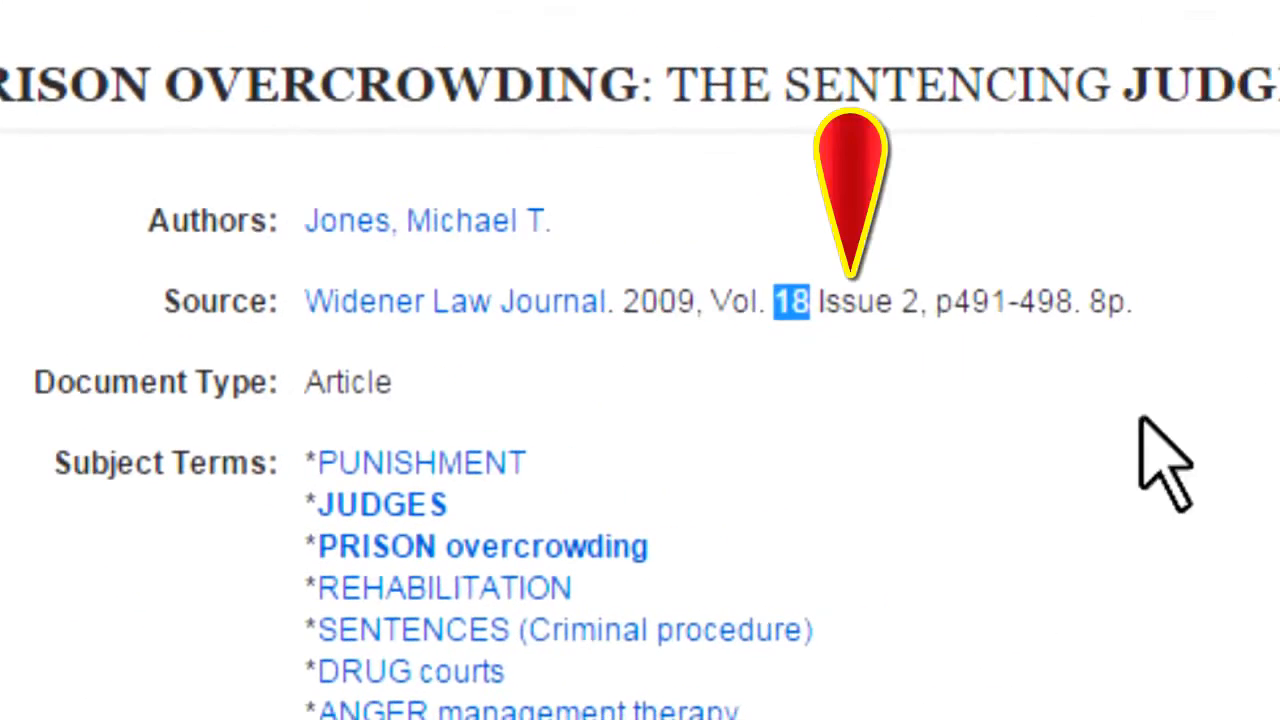
Find the issue number in the article's source line and enter 2 as the citation's issue number.
click(1005, 433)
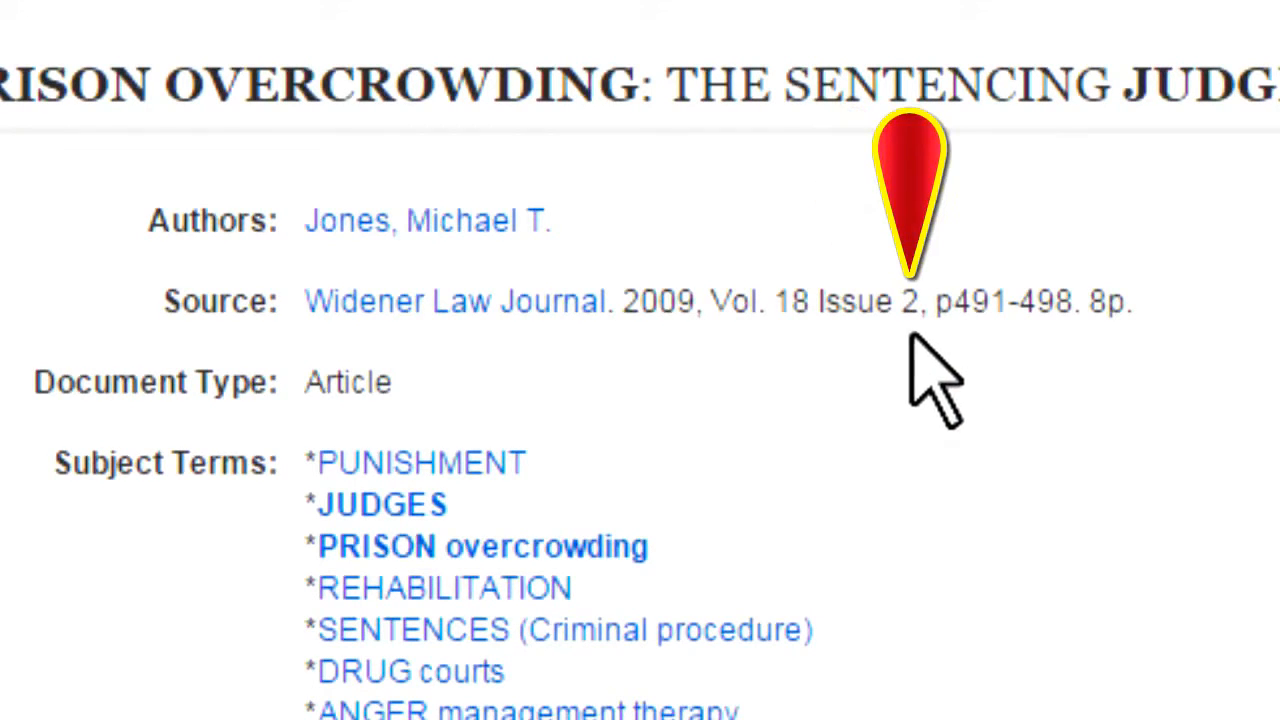
double_click(911, 302)
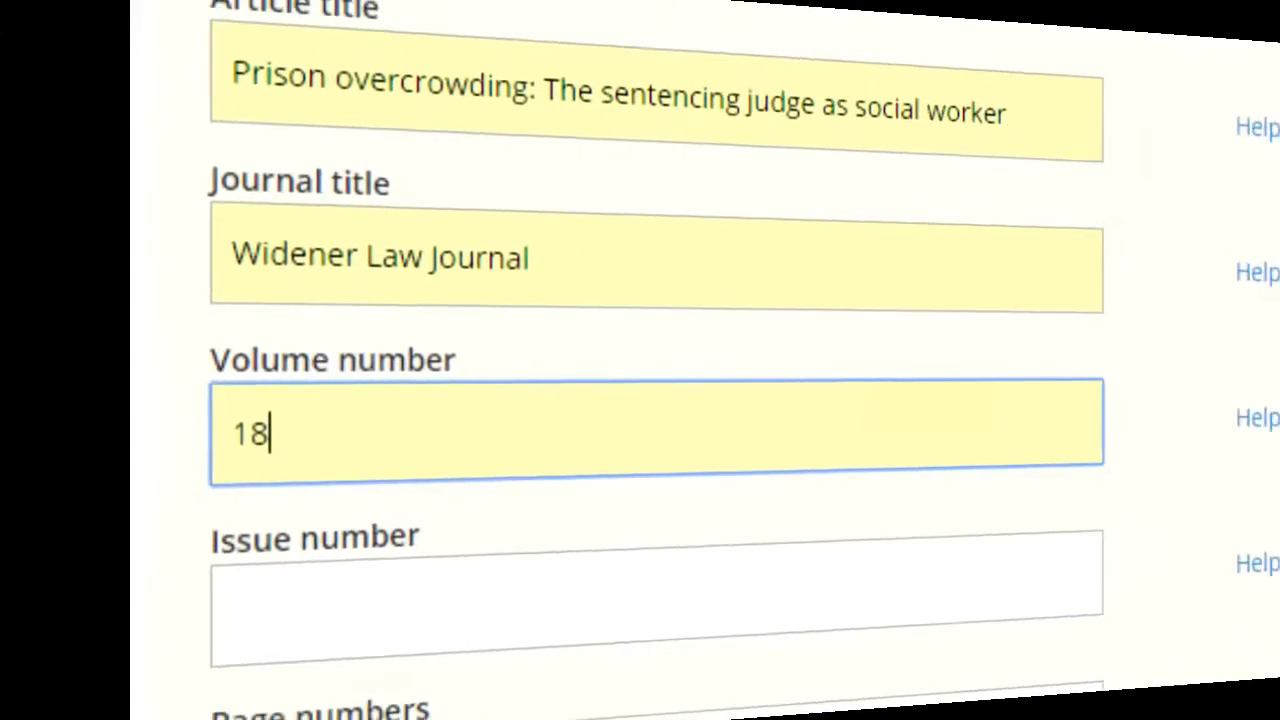
click(146, 582)
text(2)
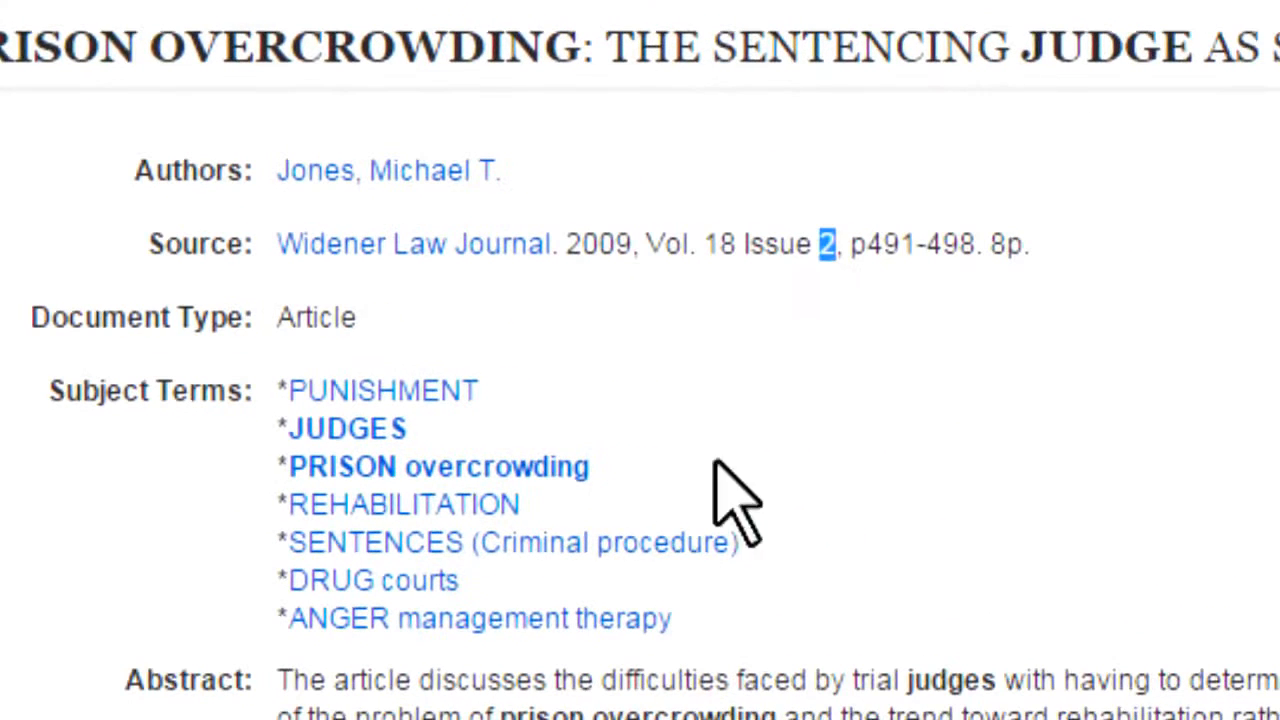
Copy the page range 491-498 from the article's source line into the citation's page numbers.
click(884, 319)
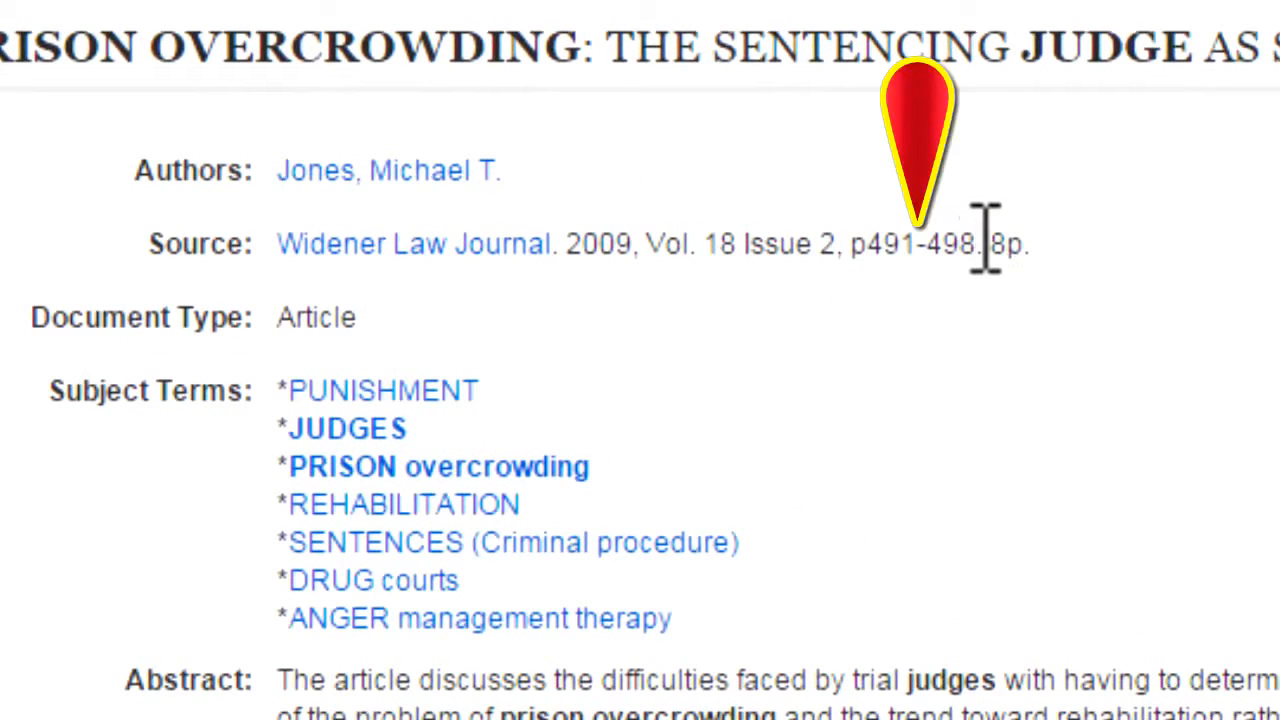
drag(976, 244, 834, 280)
key(ctrl+c)
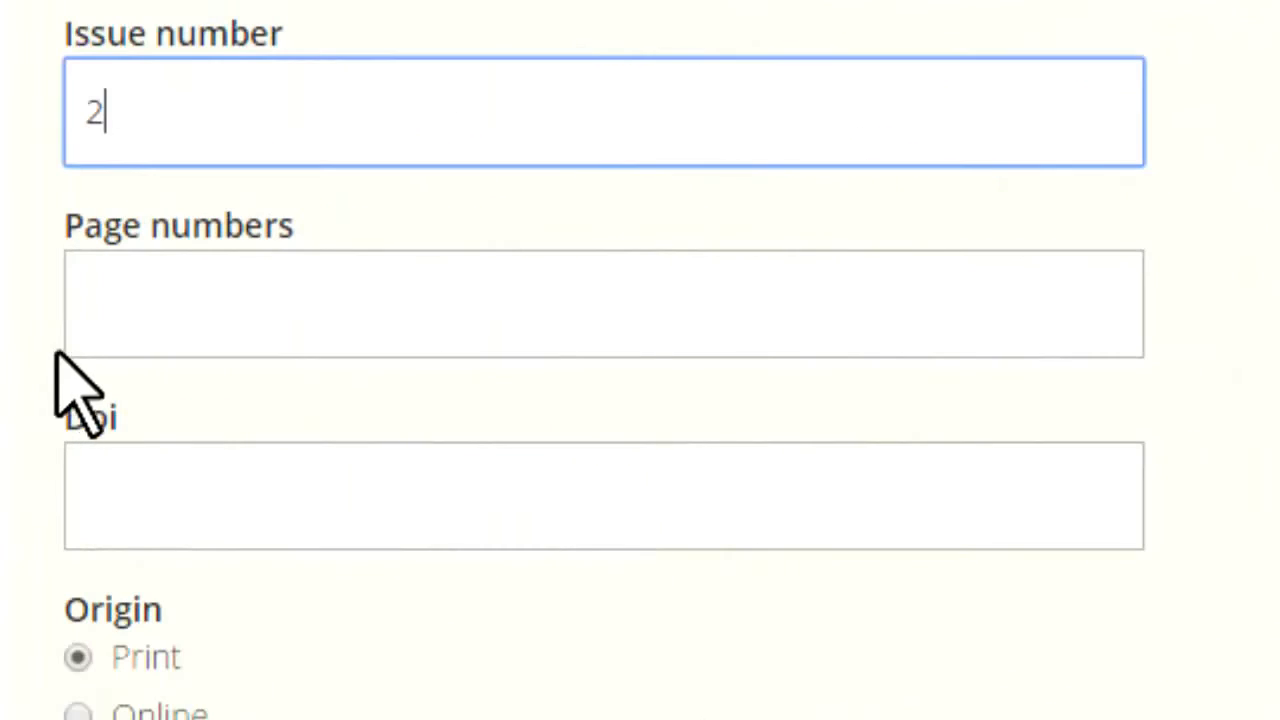
click(95, 314)
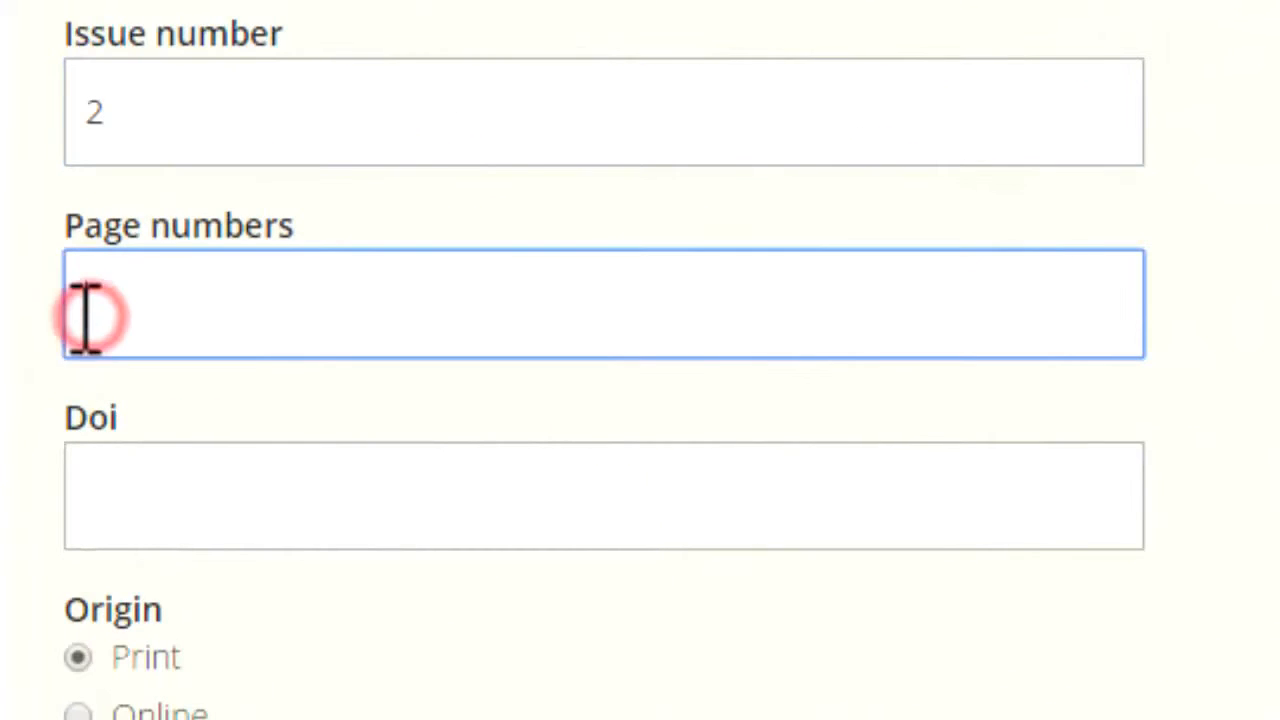
key(ctrl+v)
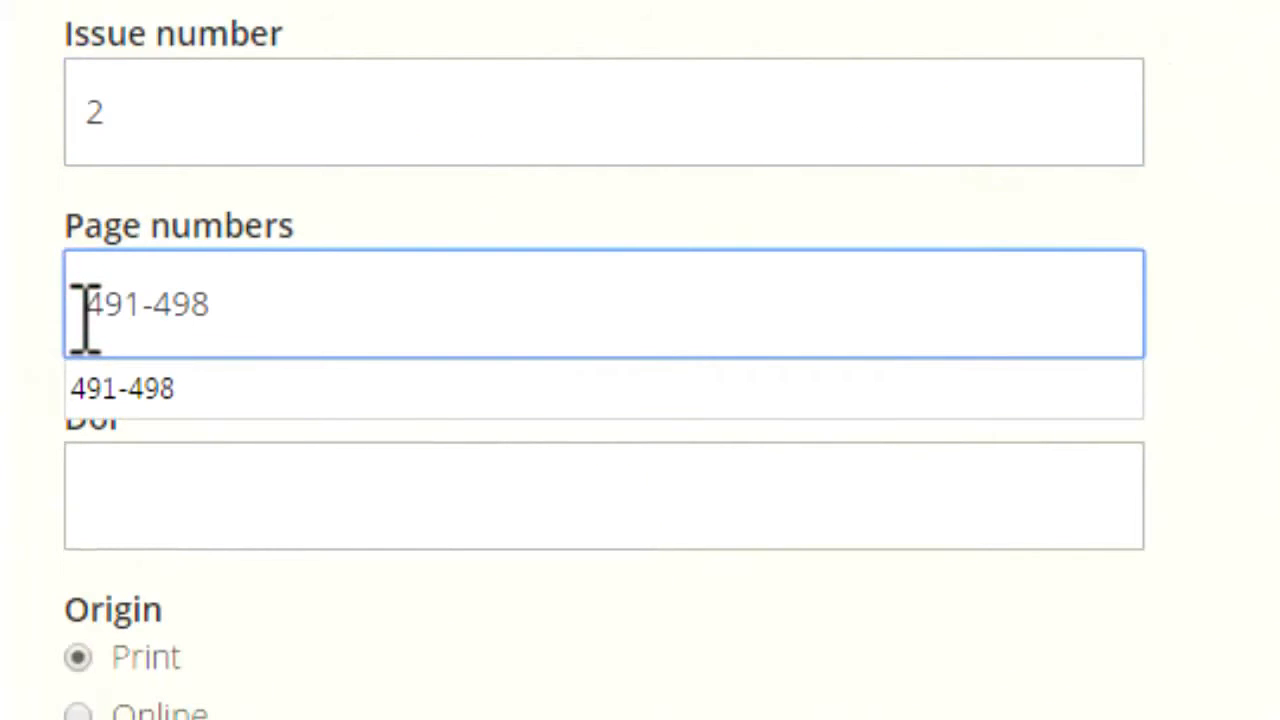
click(354, 651)
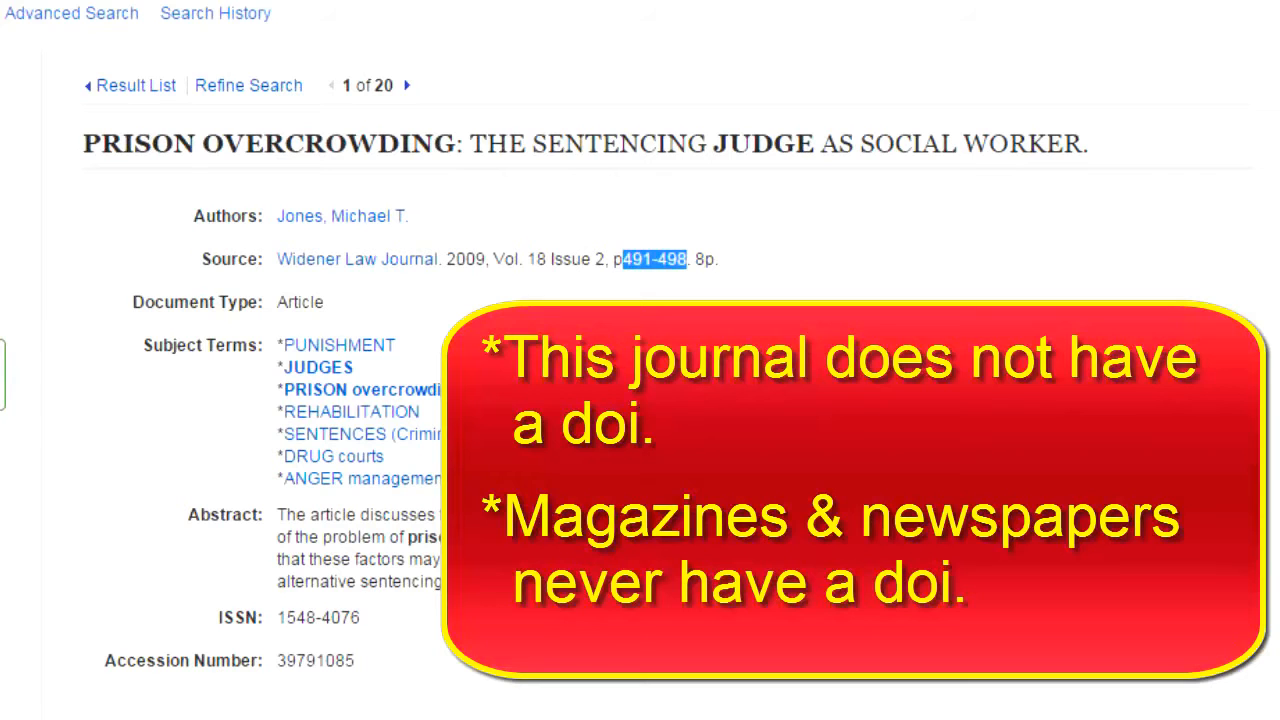
Check the article record and the journal's publication details for a DOI, and set the citation's origin to Database.
scroll(968, 280, down, 3)
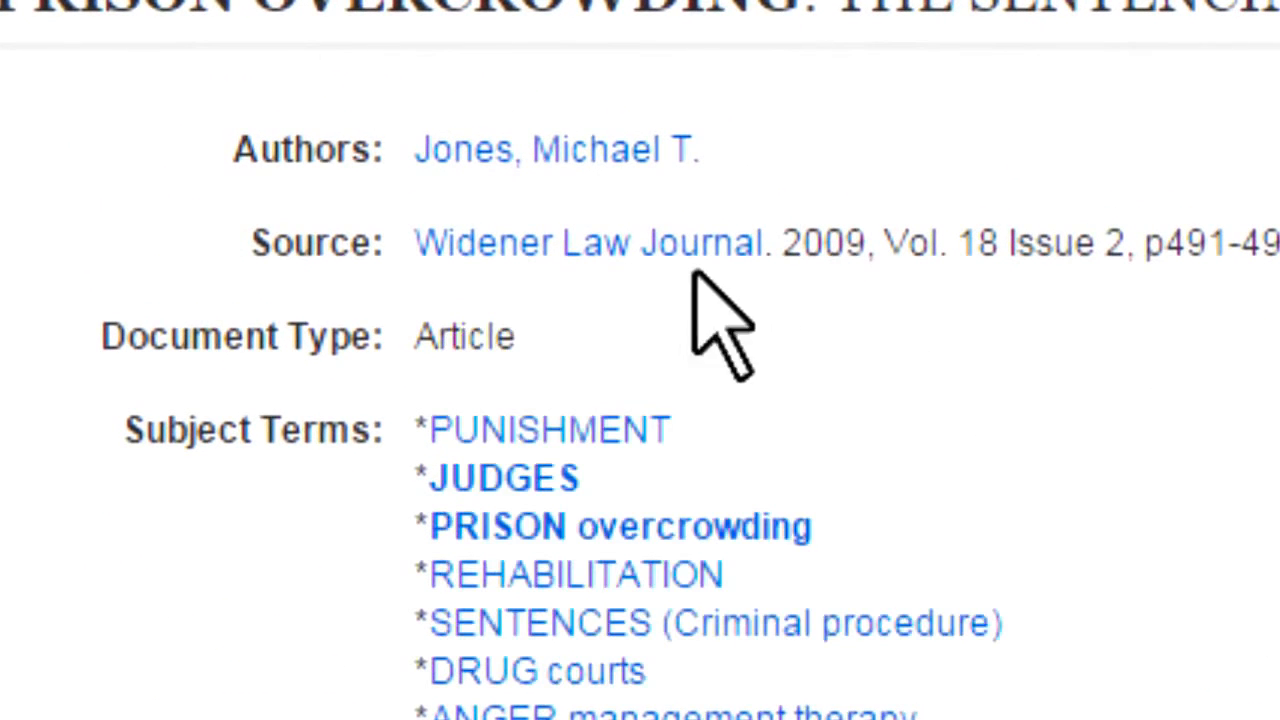
click(376, 108)
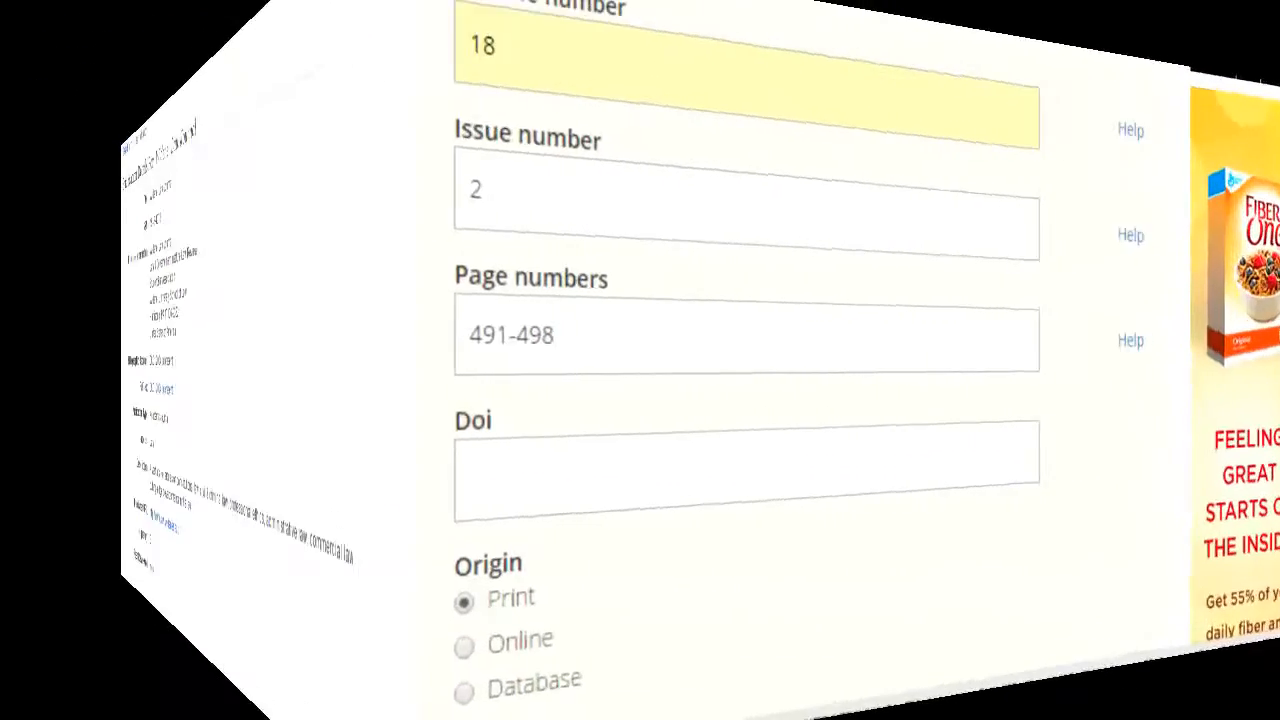
click(217, 477)
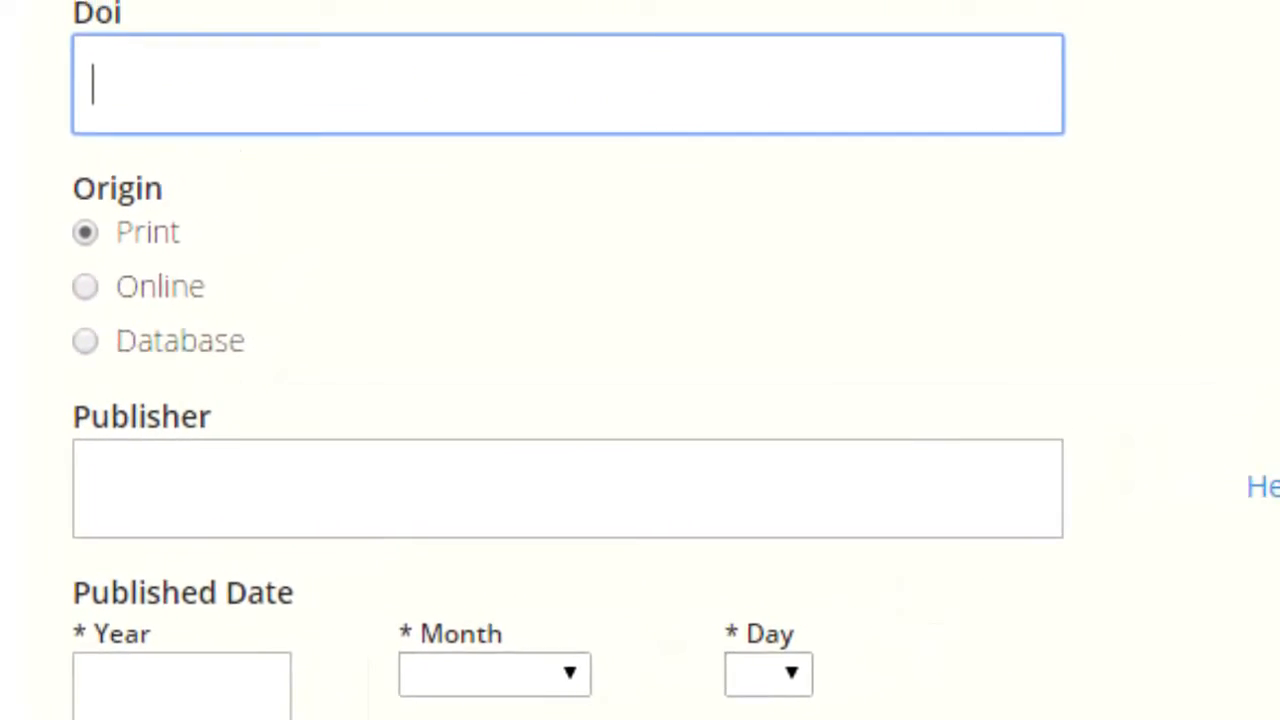
click(85, 341)
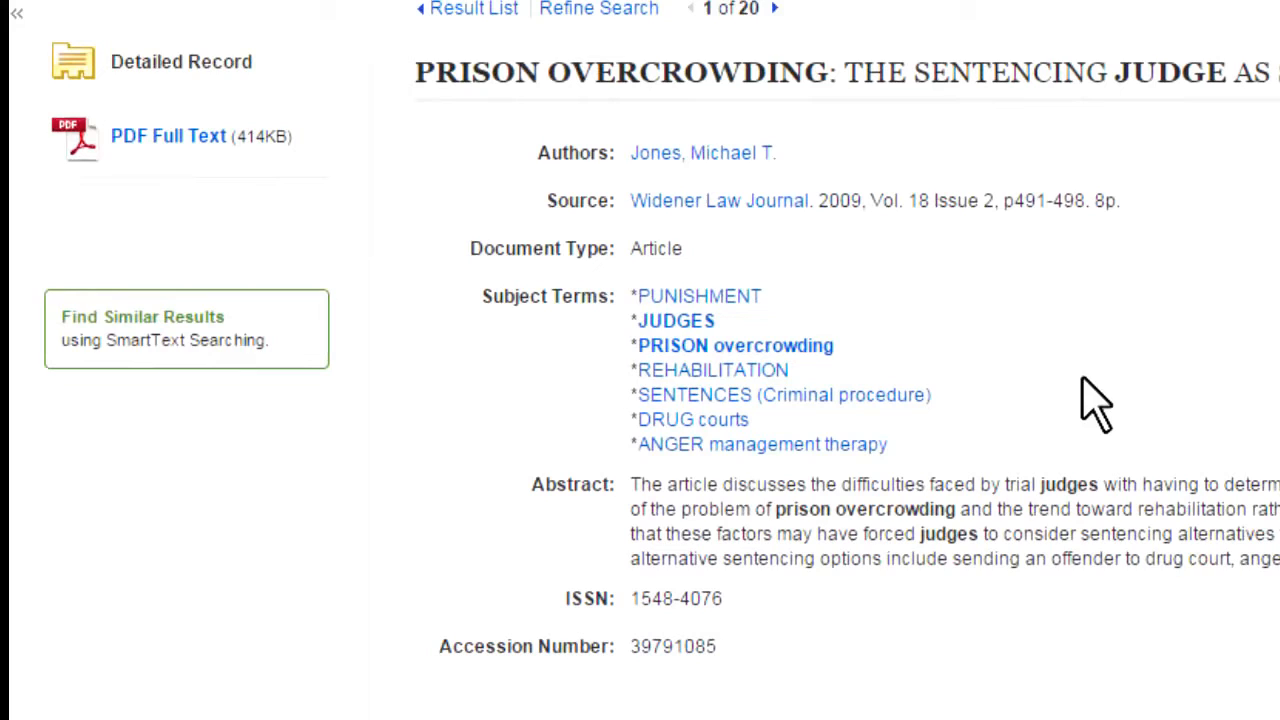
Copy the publication year 2009 from the article's source line into the citation form's published date.
click(1085, 375)
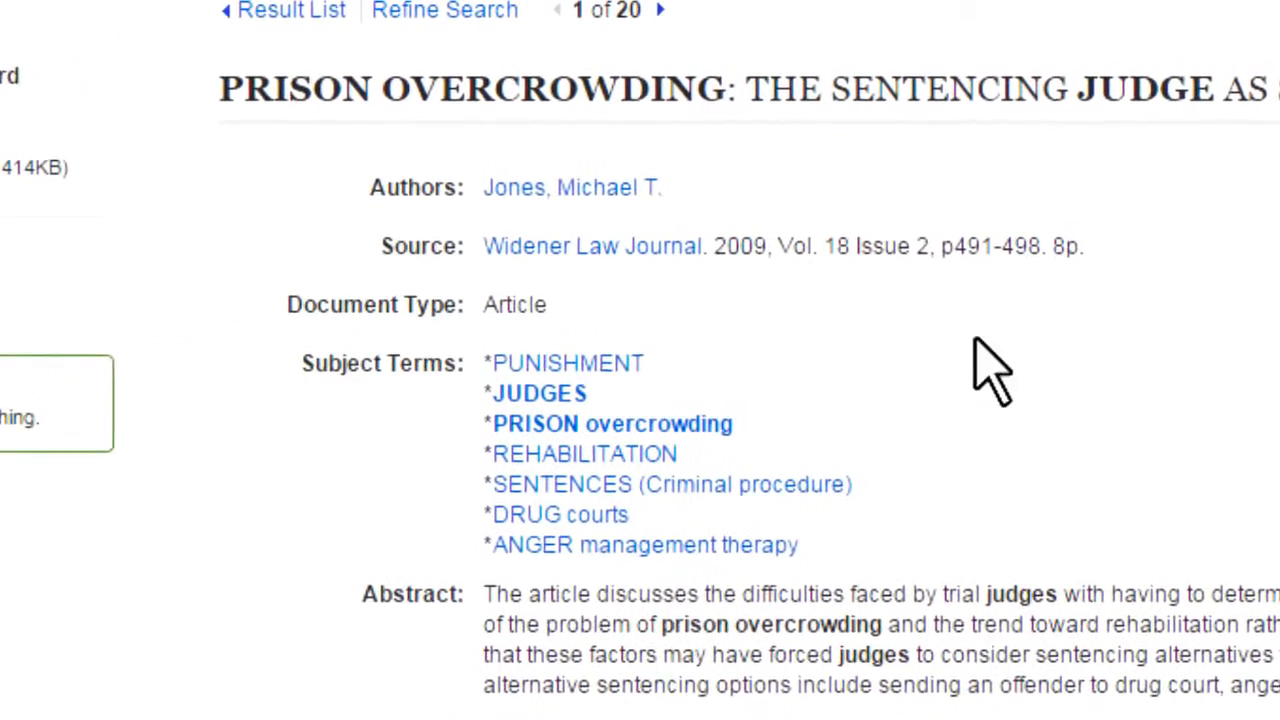
drag(767, 252, 731, 255)
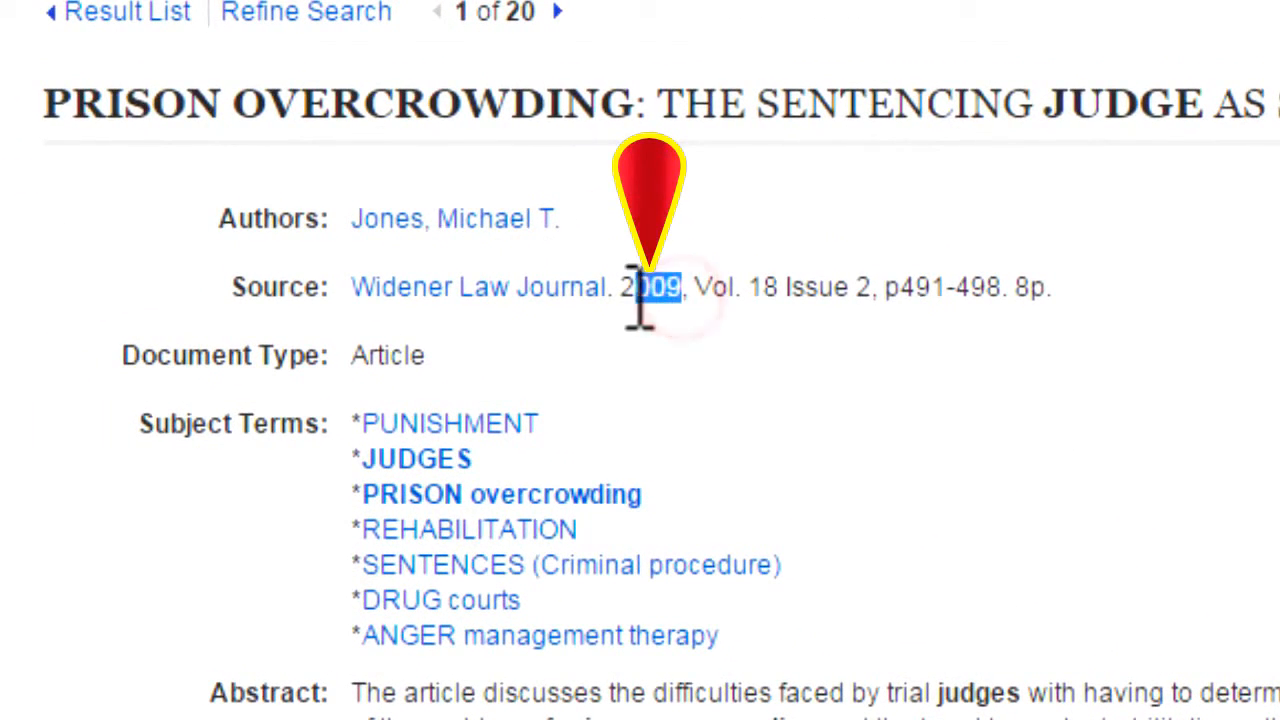
drag(640, 295, 623, 300)
key(ctrl+c)
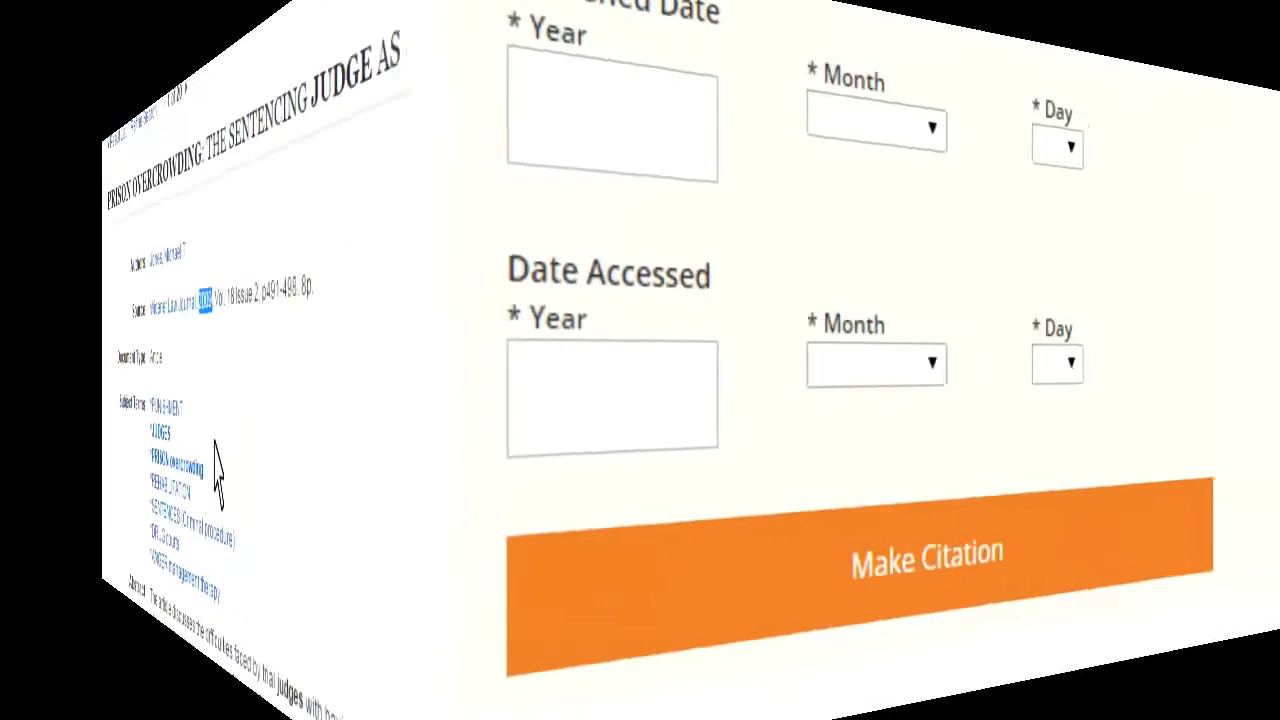
click(168, 148)
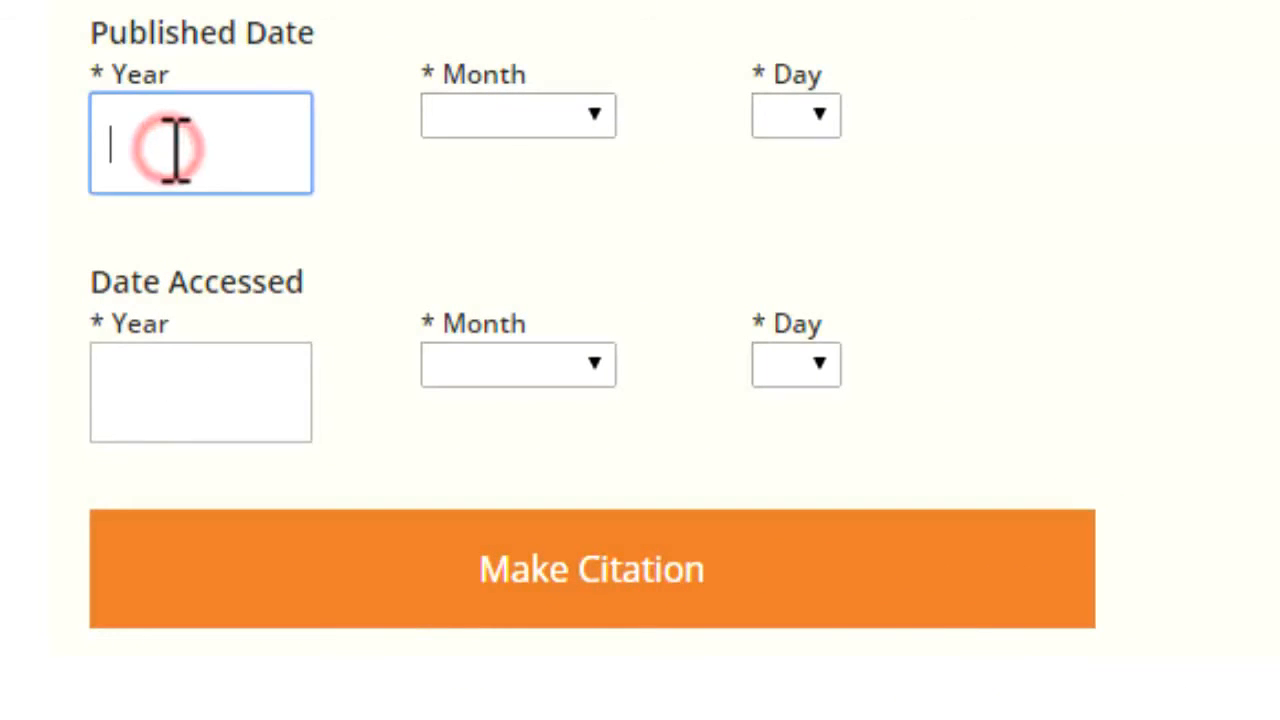
key(ctrl+v)
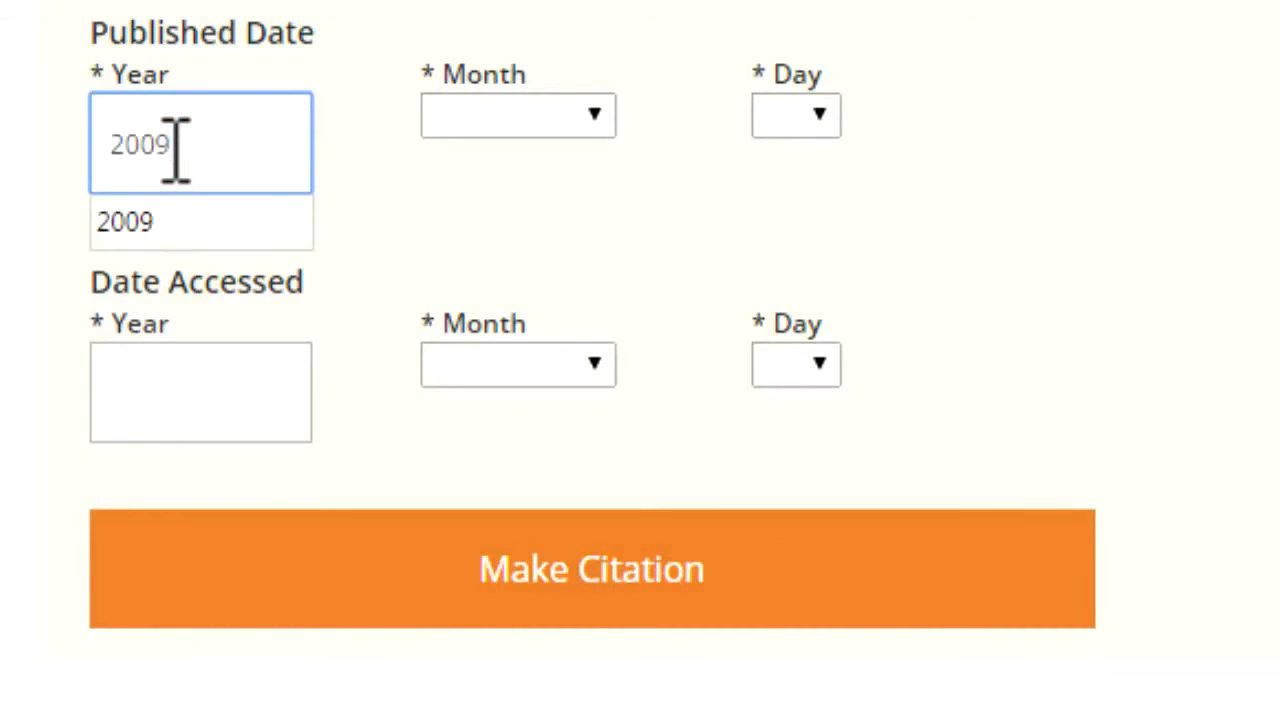
click(110, 712)
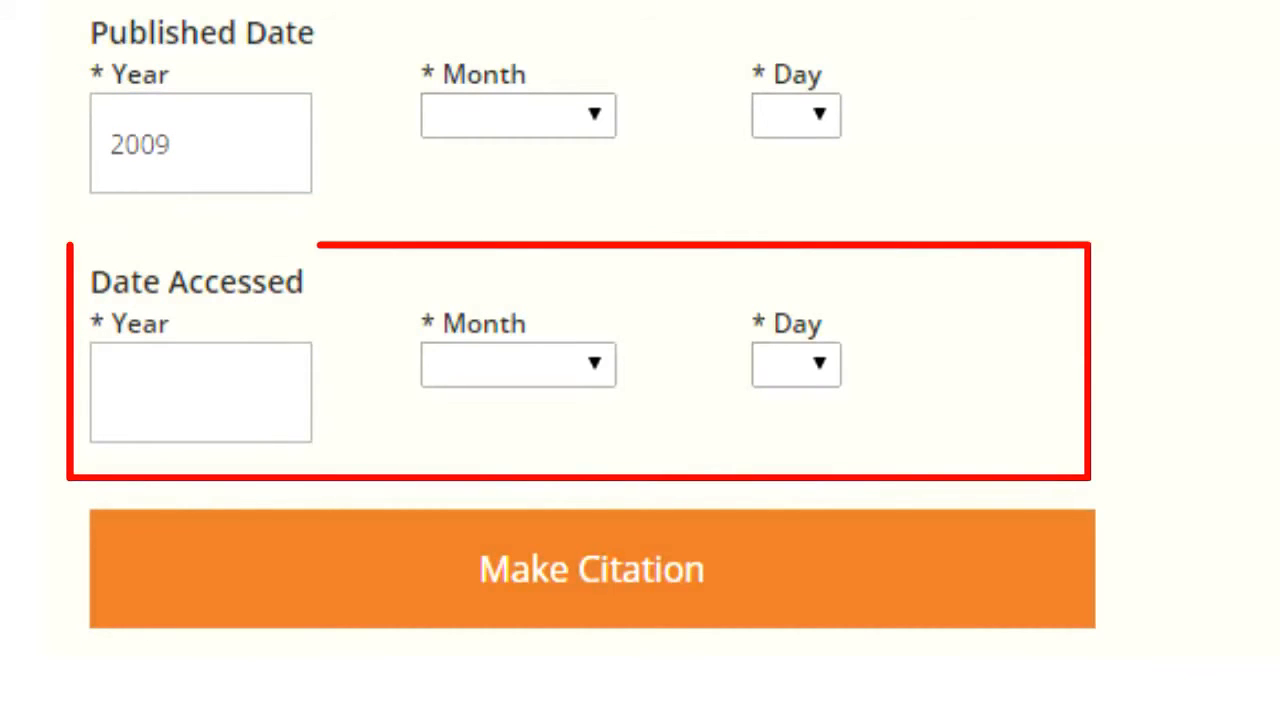
Set the citation's date accessed to March 10, 2015 and generate the citation.
click(118, 366)
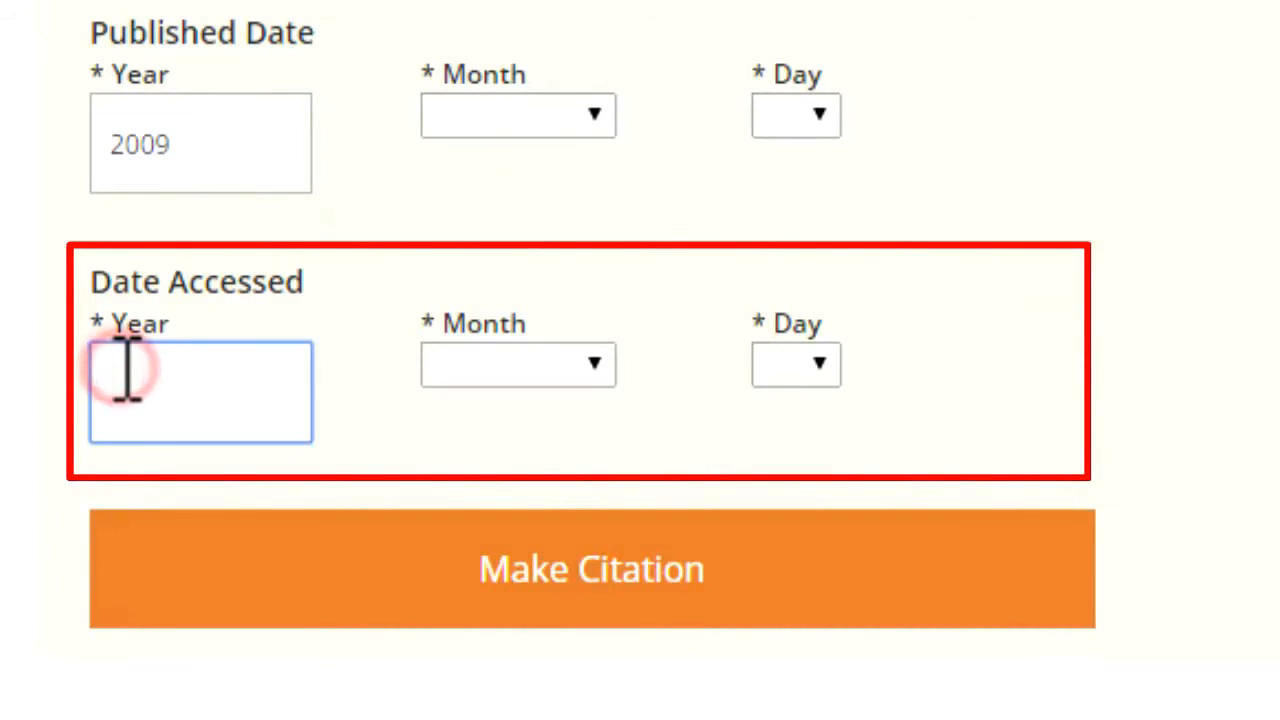
text(2015)
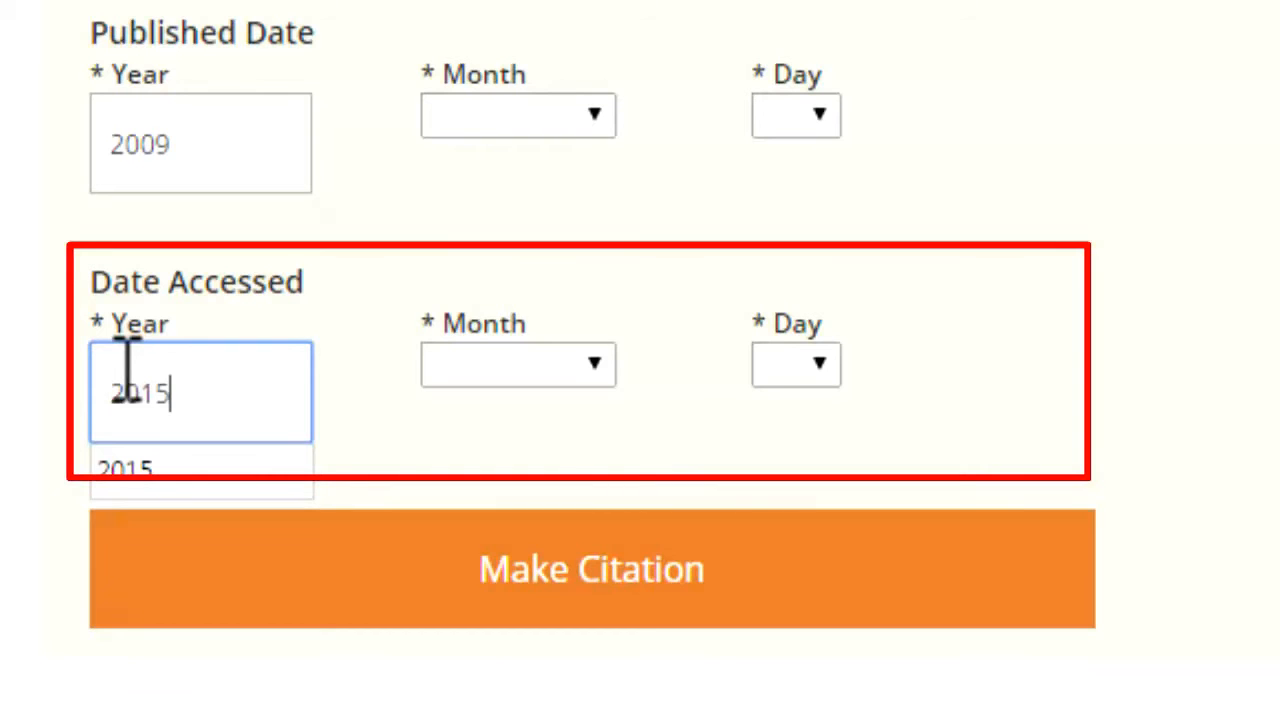
click(588, 362)
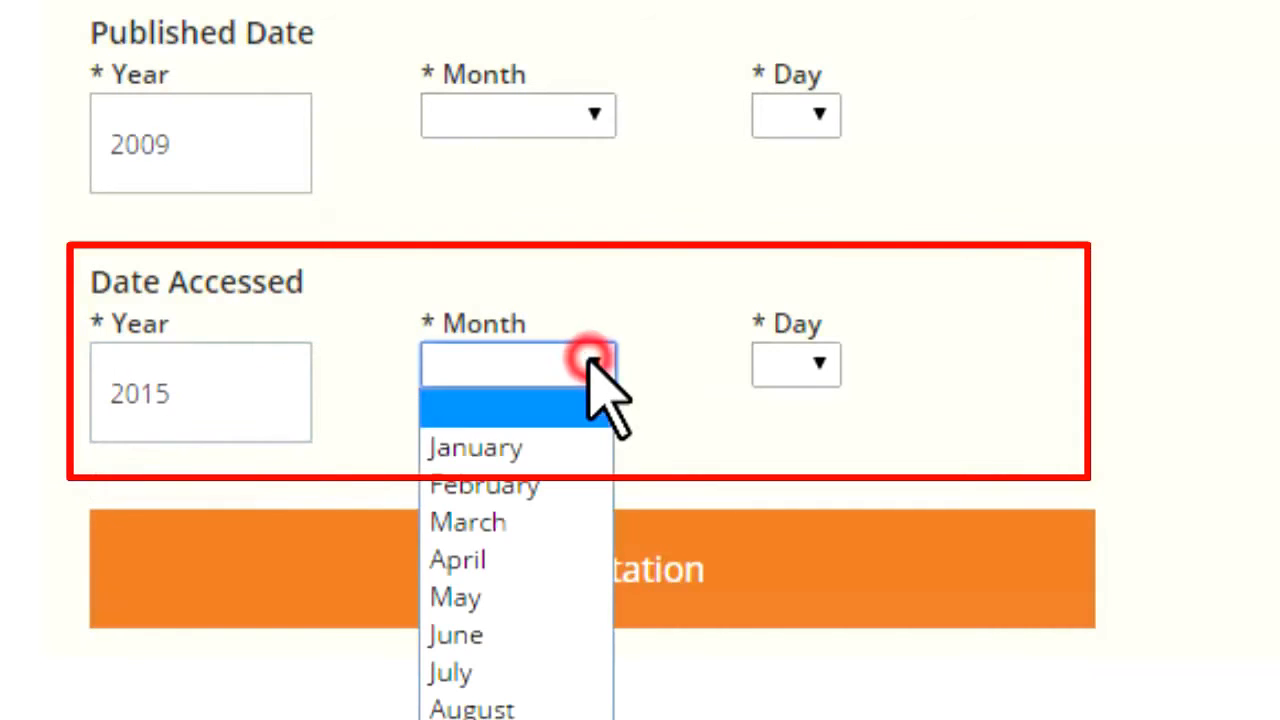
click(502, 527)
click(814, 362)
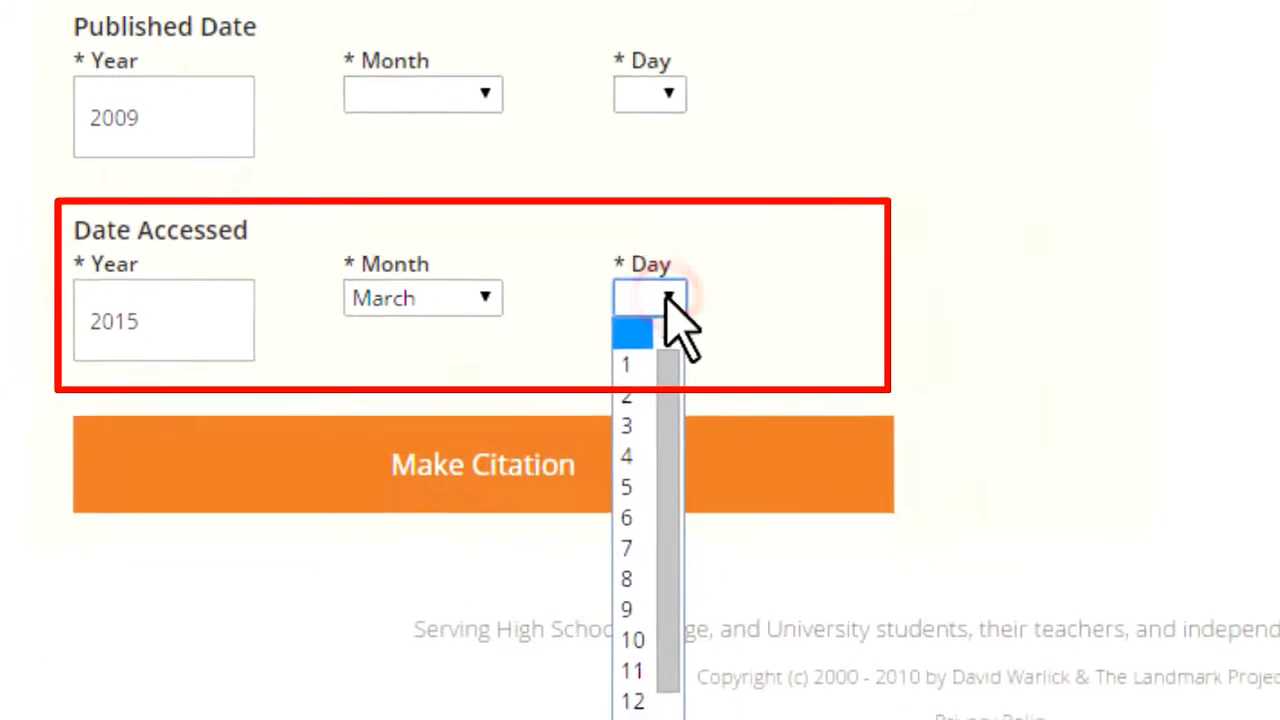
click(605, 611)
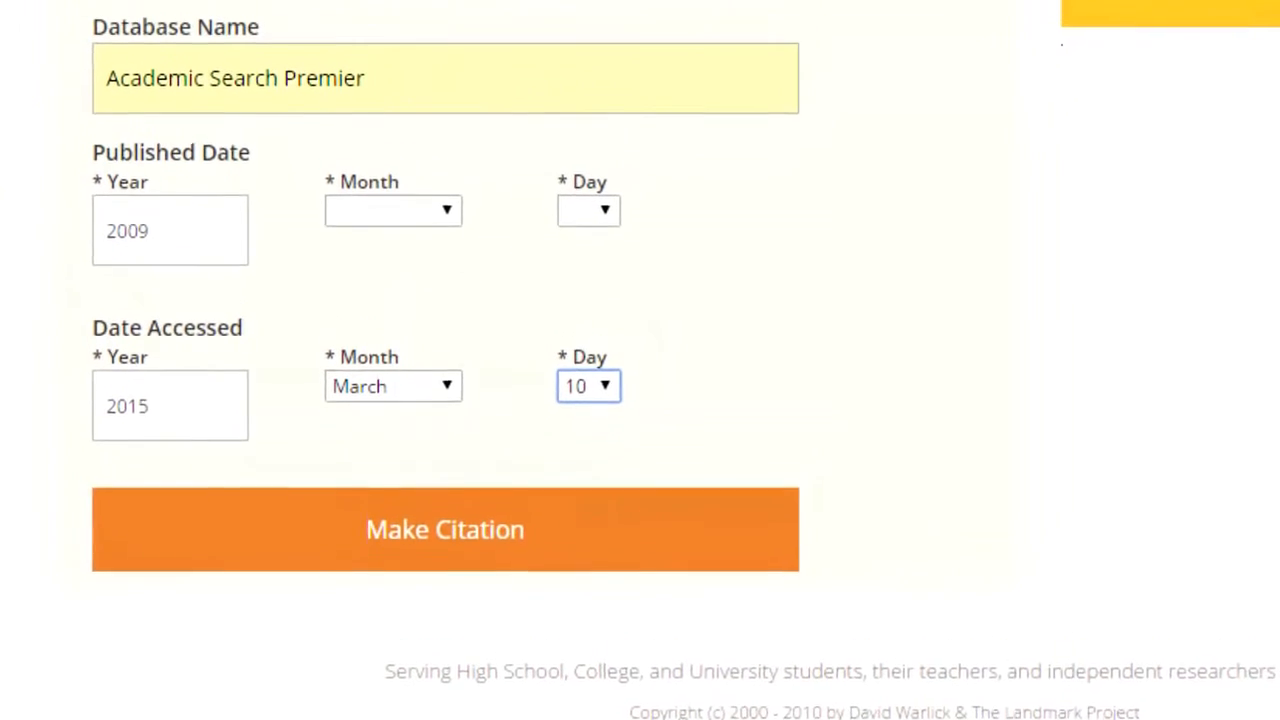
click(433, 527)
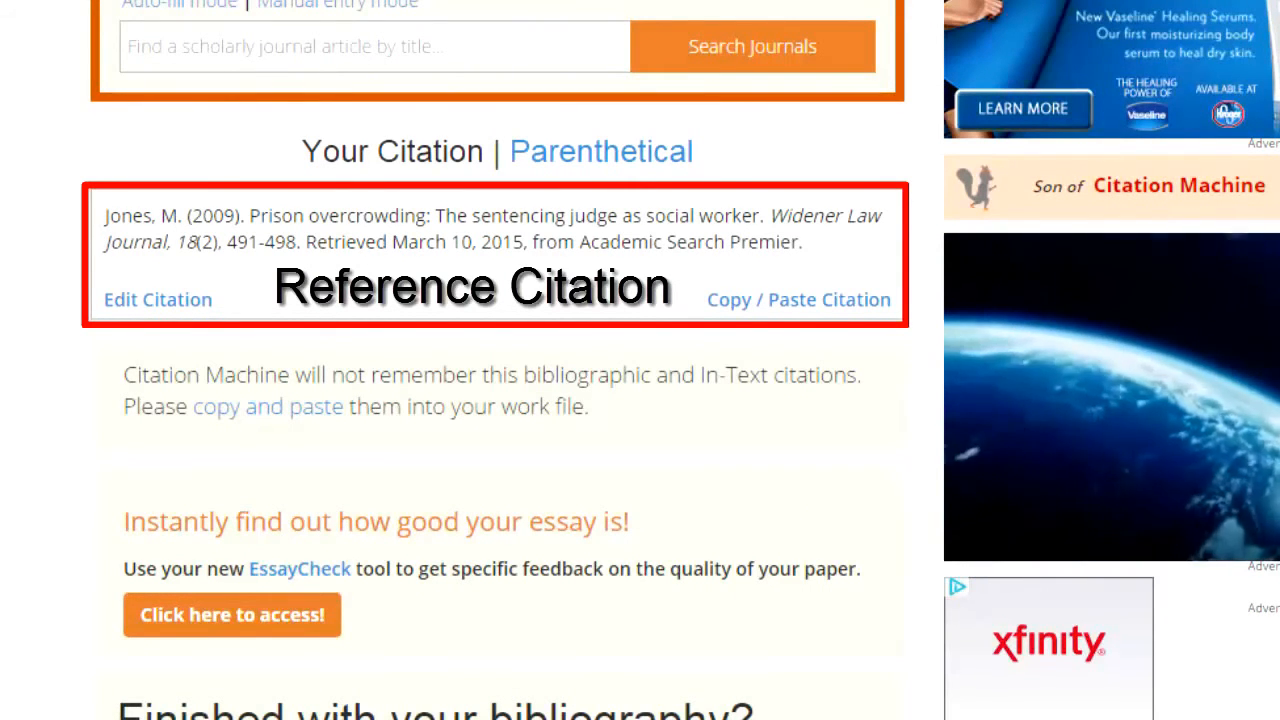
Copy the generated reference citation and paste it below the References heading in the Word document.
drag(812, 242, 112, 218)
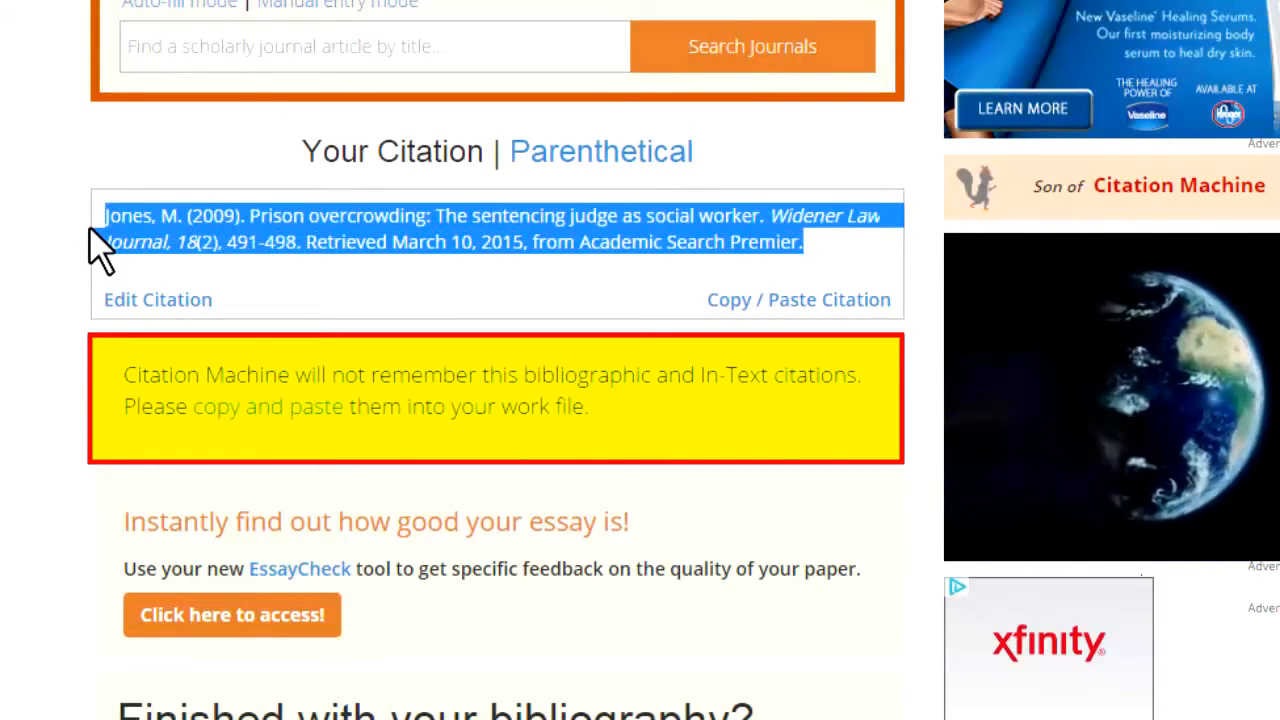
click(449, 318)
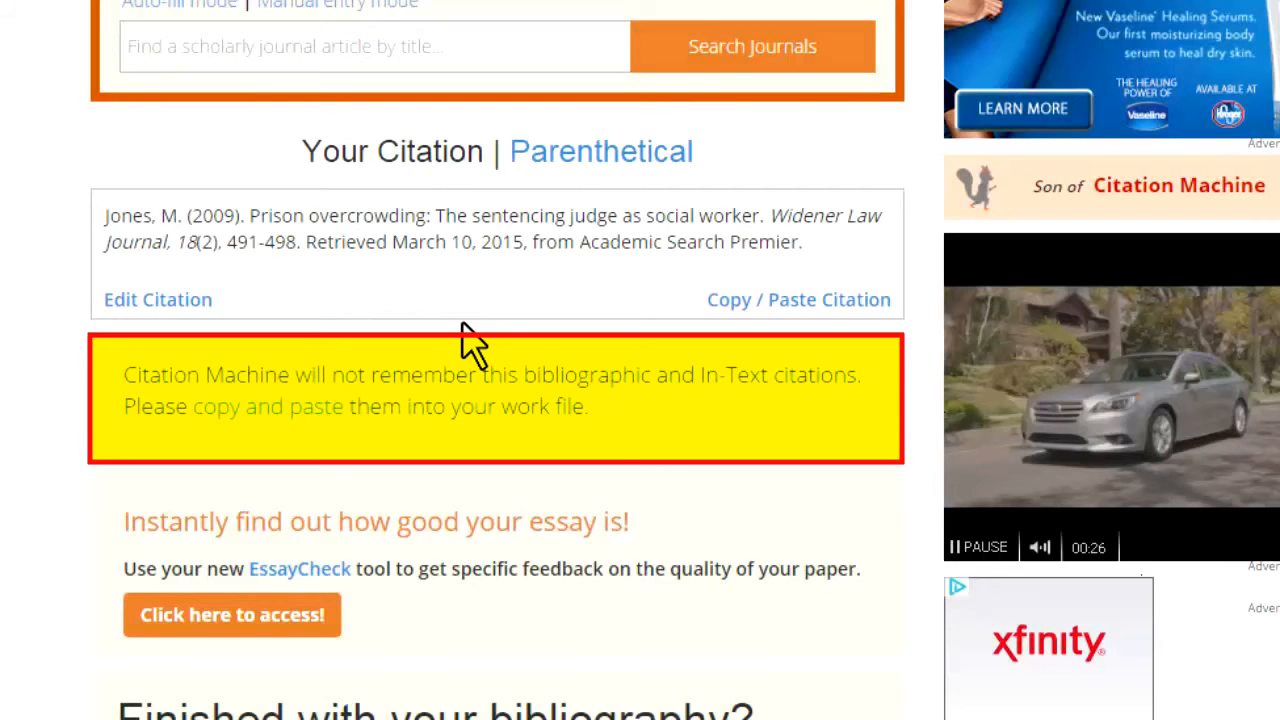
click(731, 304)
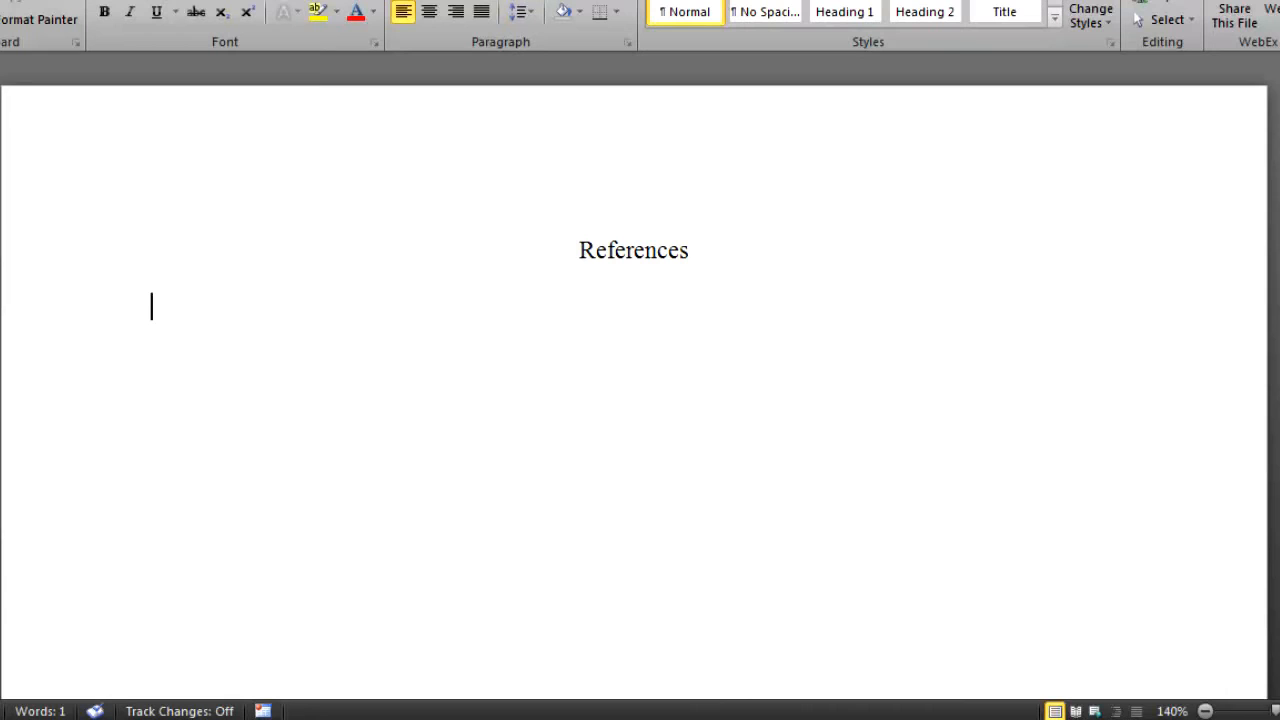
key(ctrl+v)
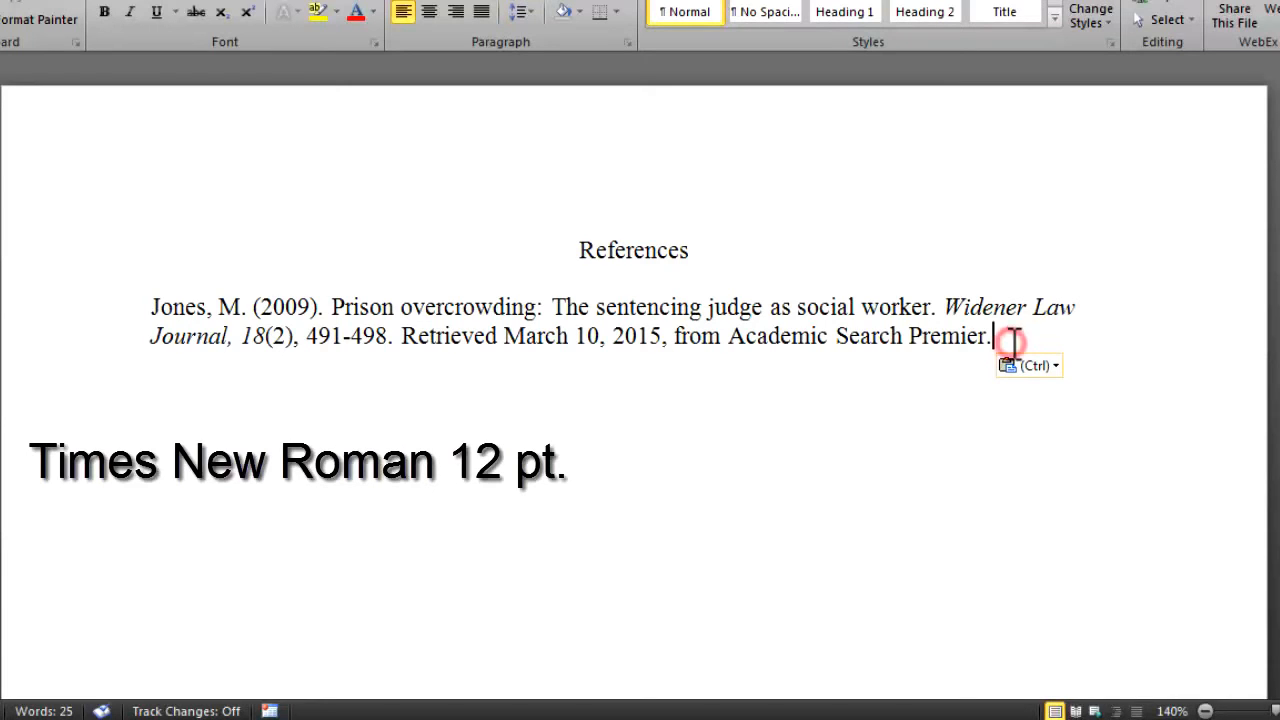
Format the pasted reference with 2.0 line spacing and a half-inch hanging indent.
drag(1013, 343, 182, 310)
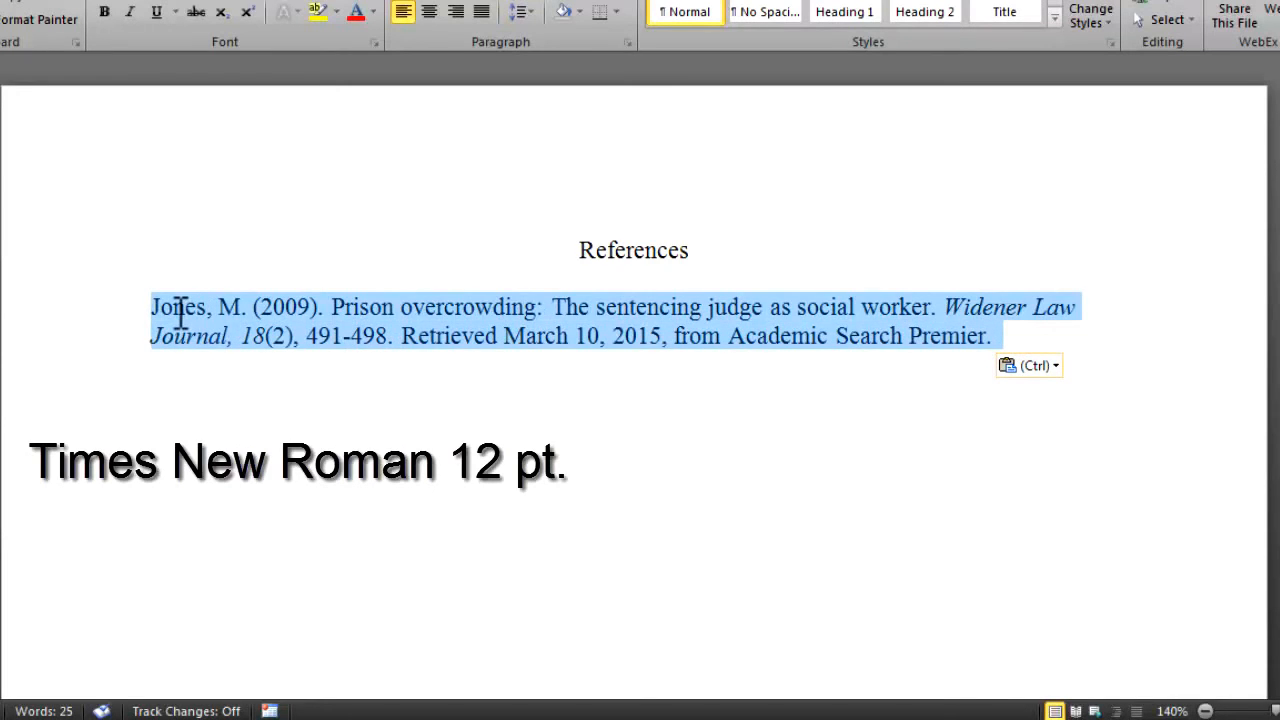
click(527, 12)
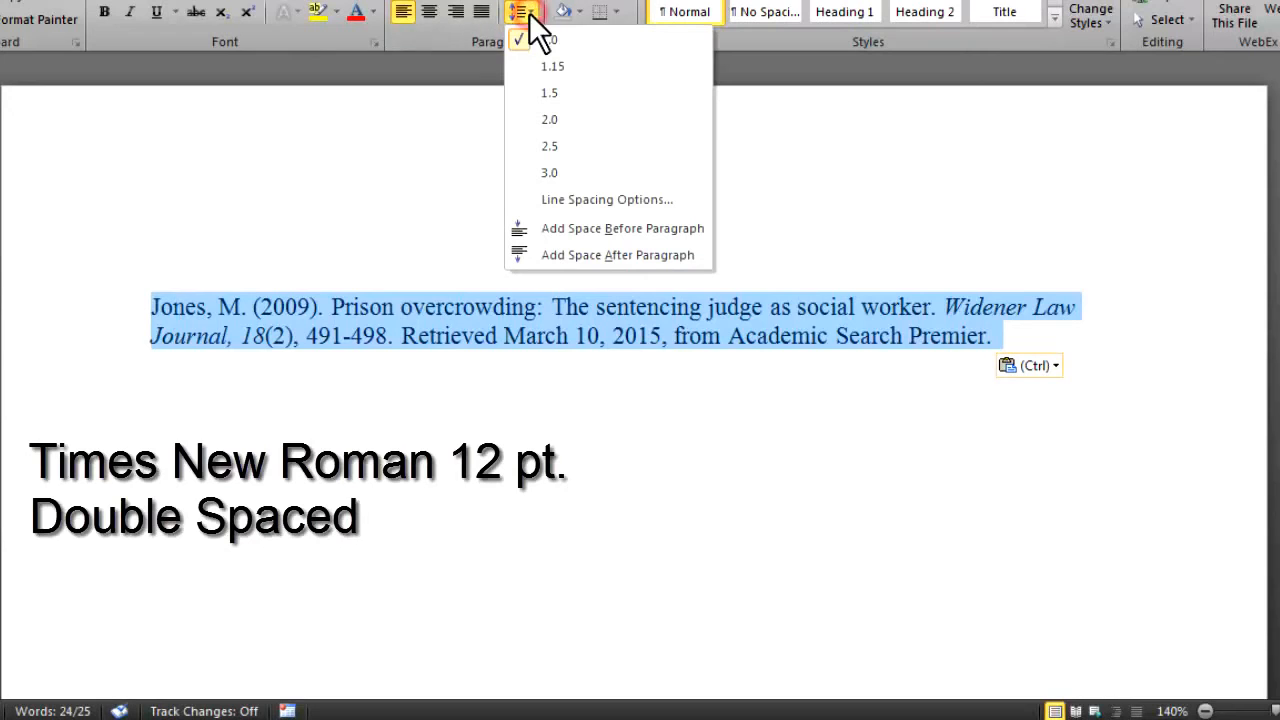
click(558, 117)
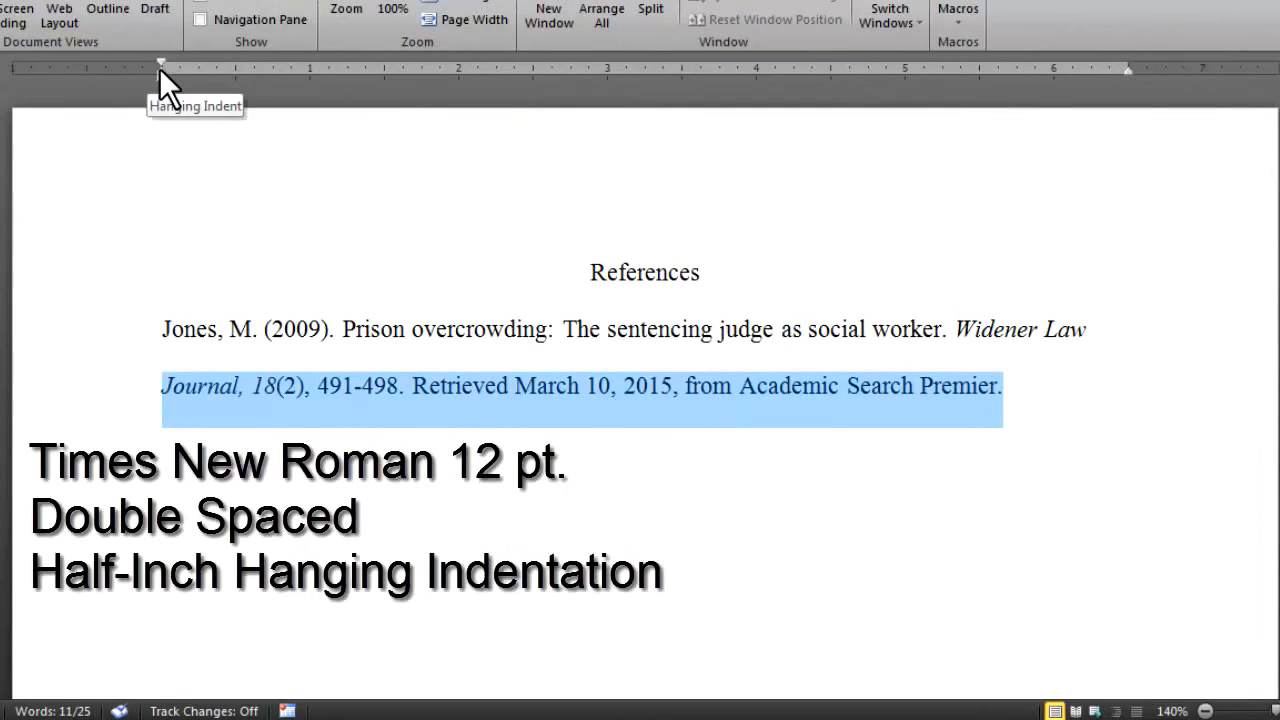
drag(160, 67, 235, 74)
click(343, 490)
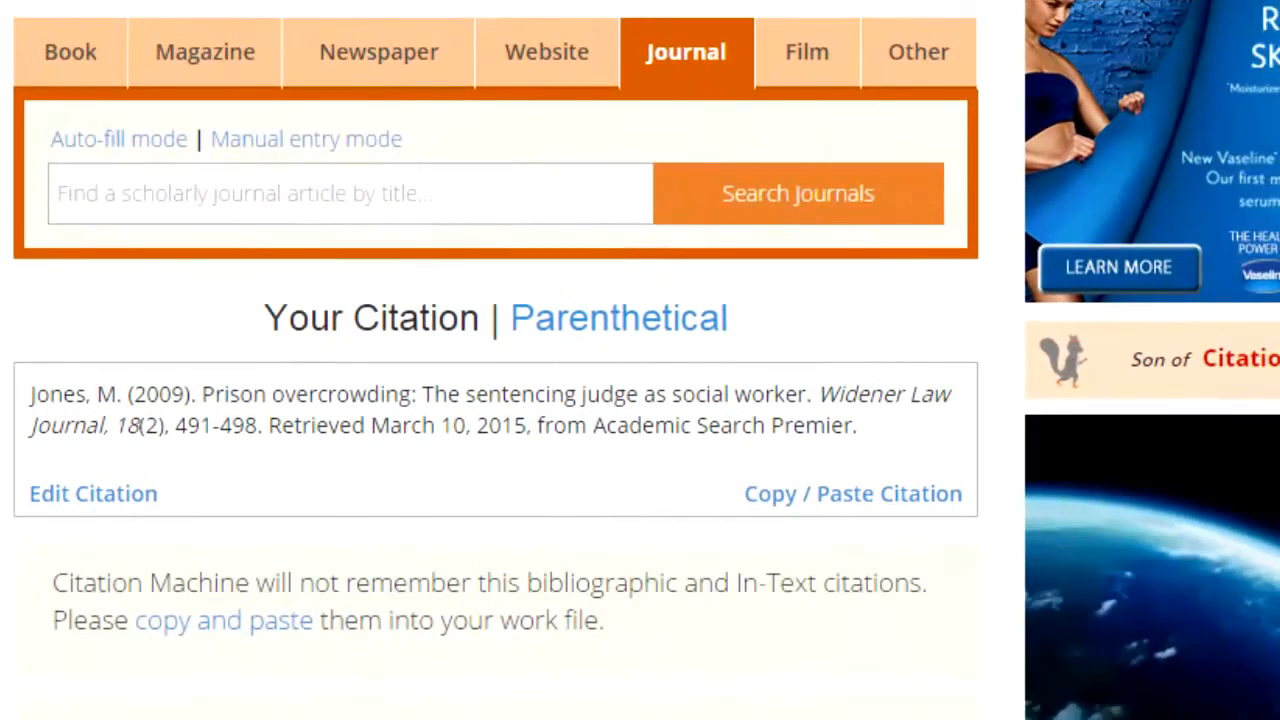
Switch to the parenthetical citation in Citation Machine, set its year to 2009 and pages to 186, and generate the in-text citation.
click(608, 322)
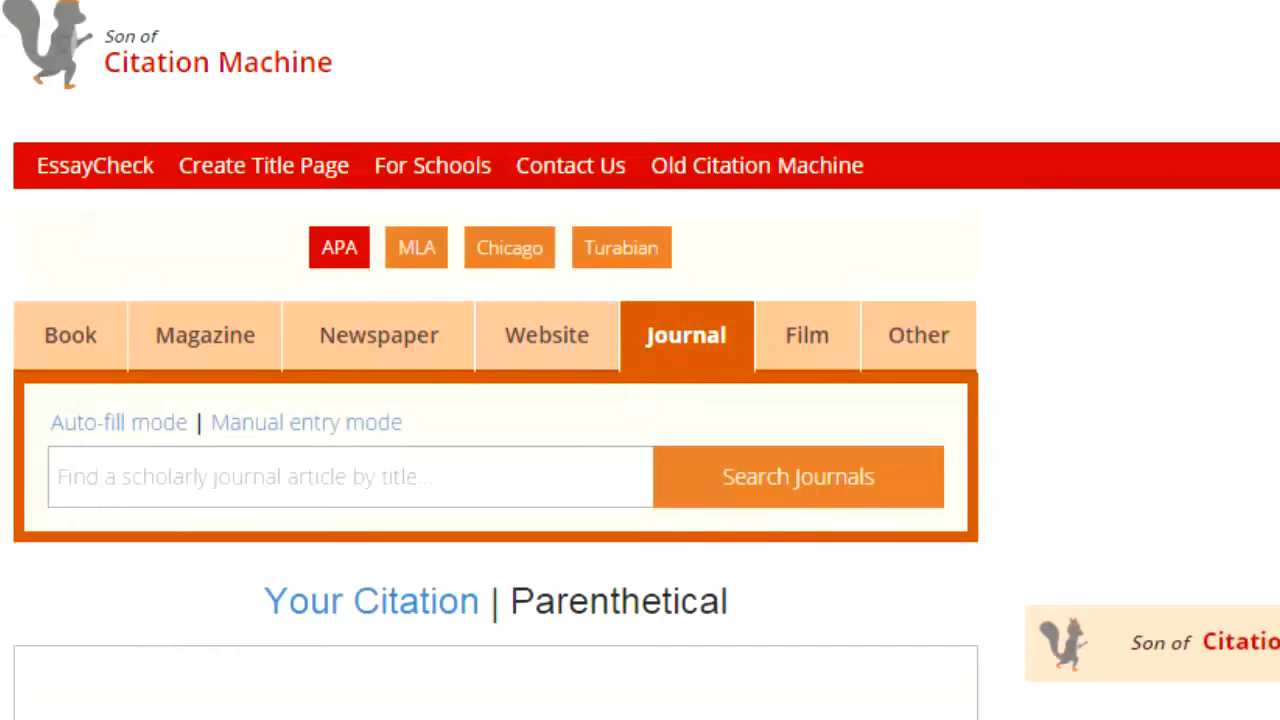
scroll(615, 345, down, 4)
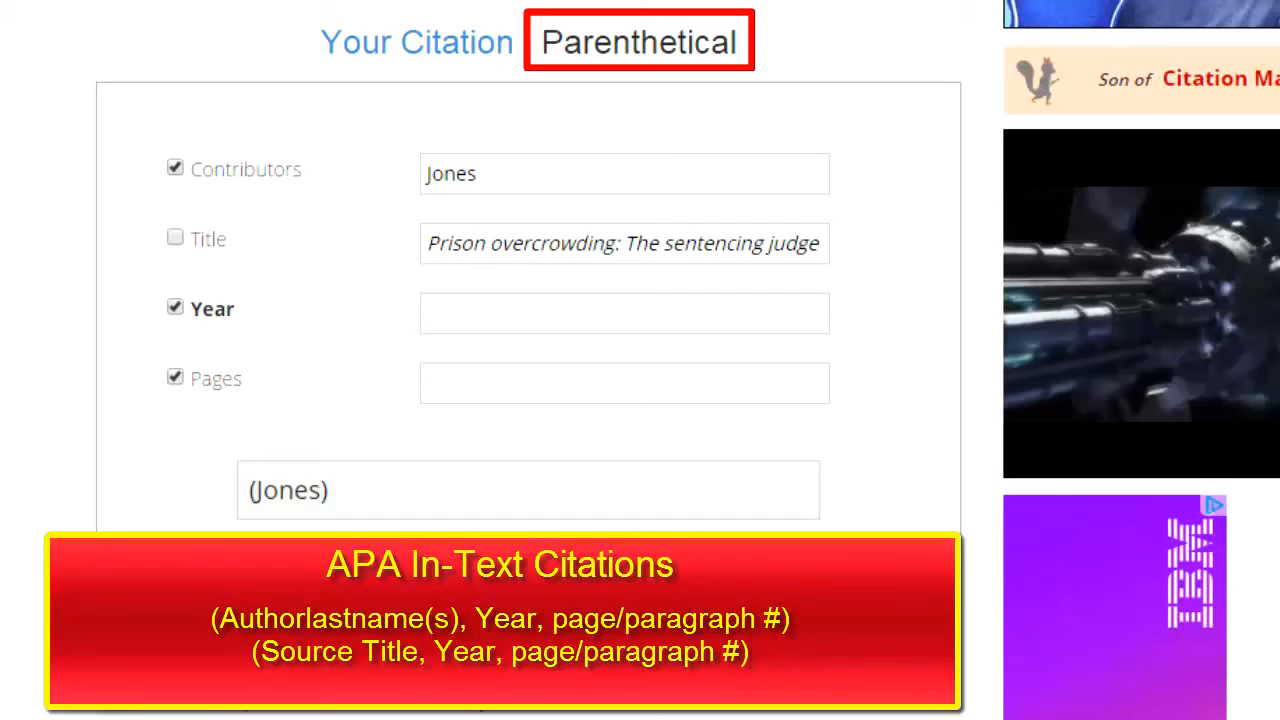
click(174, 168)
click(174, 168)
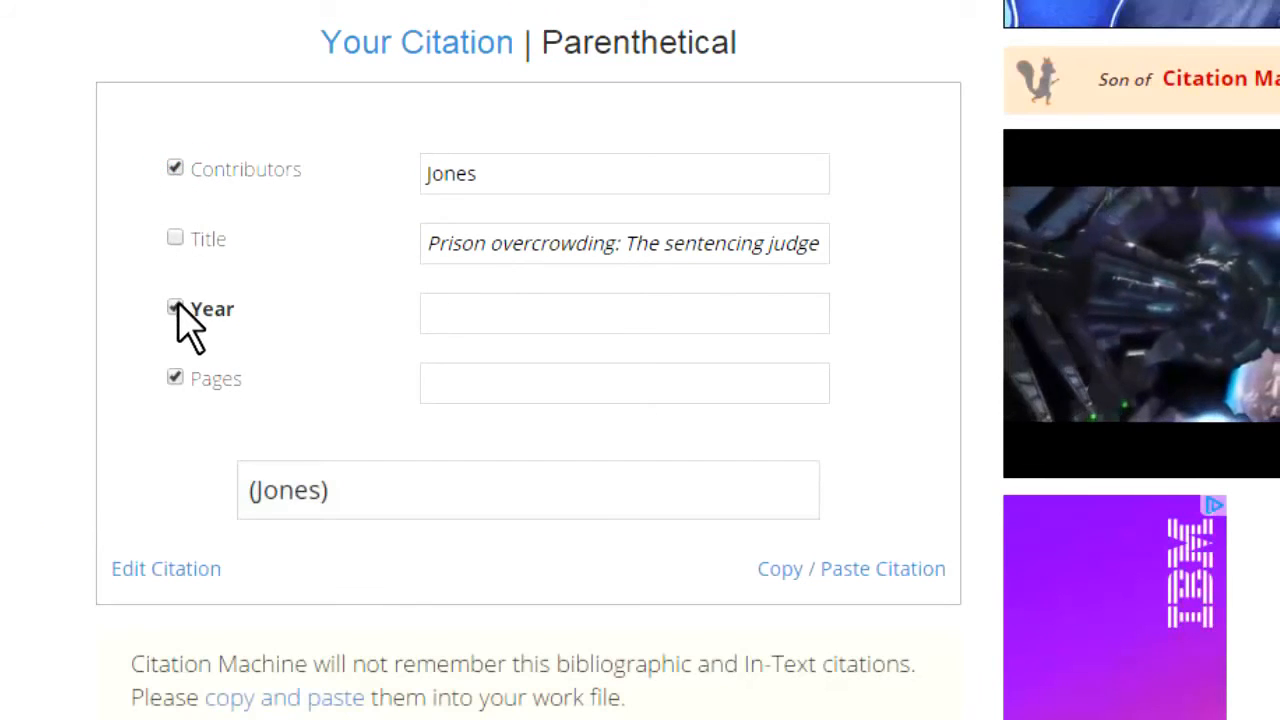
click(491, 309)
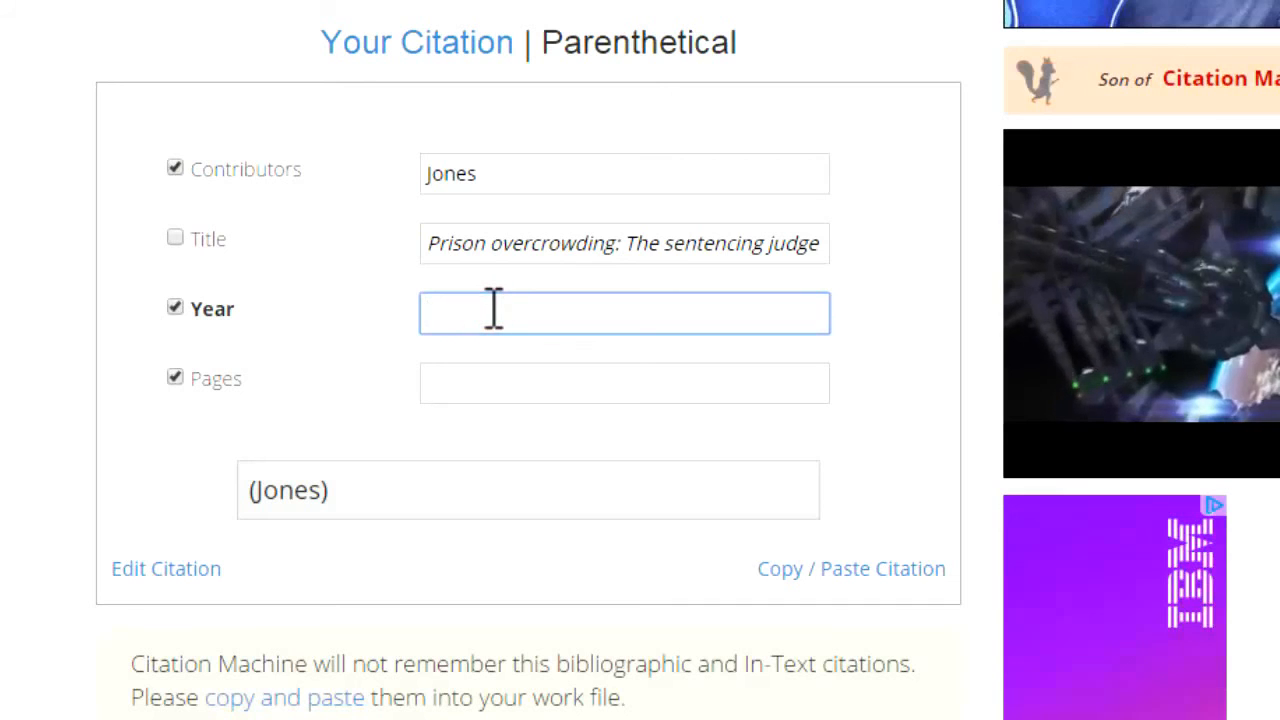
text(2009)
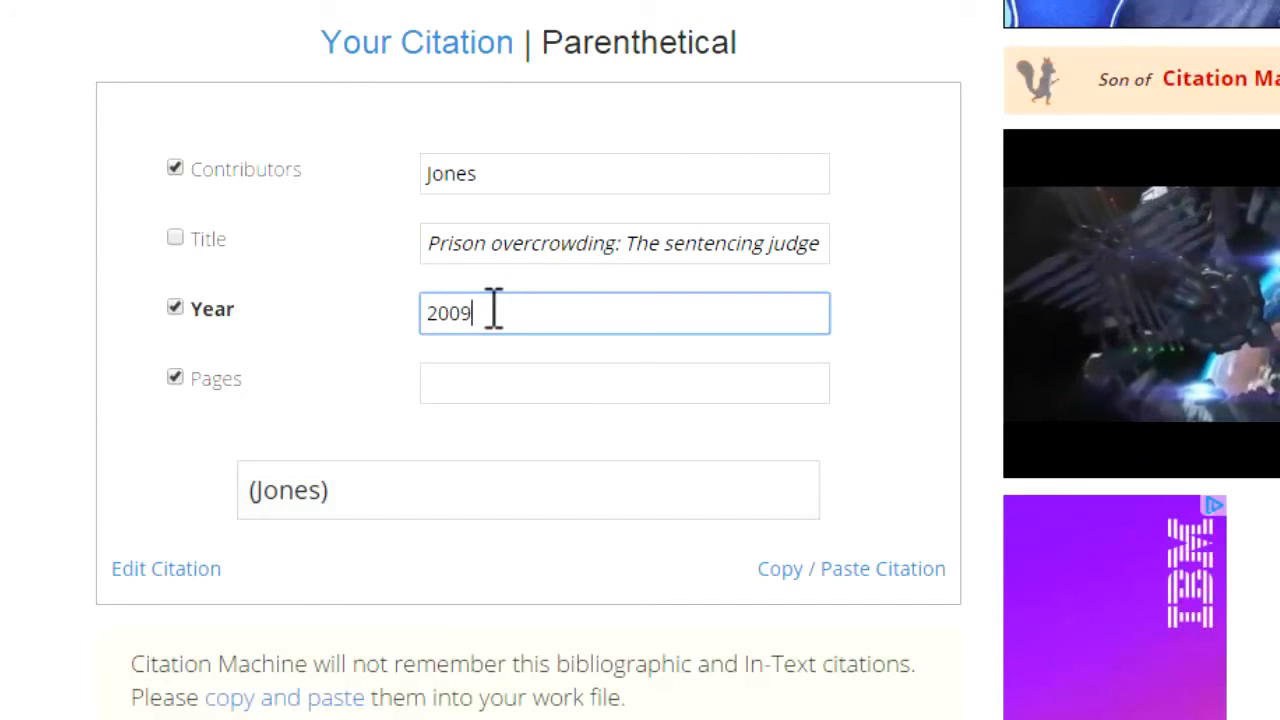
click(461, 379)
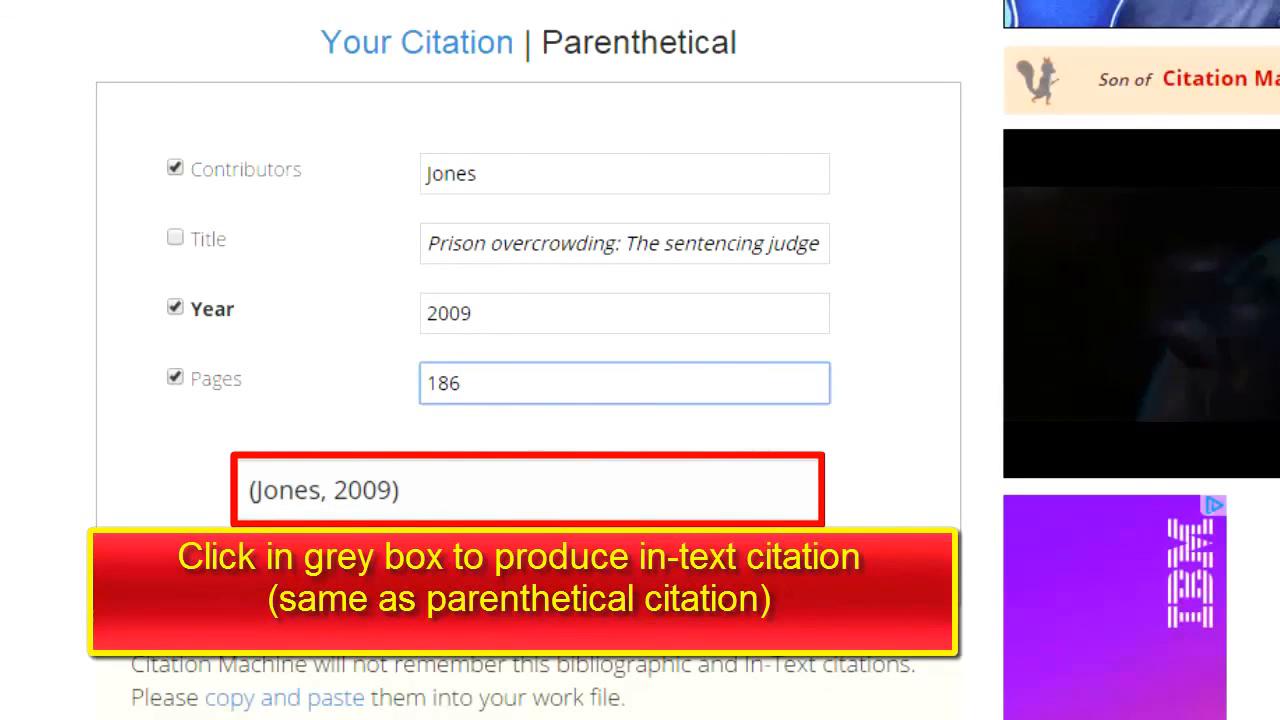
click(510, 495)
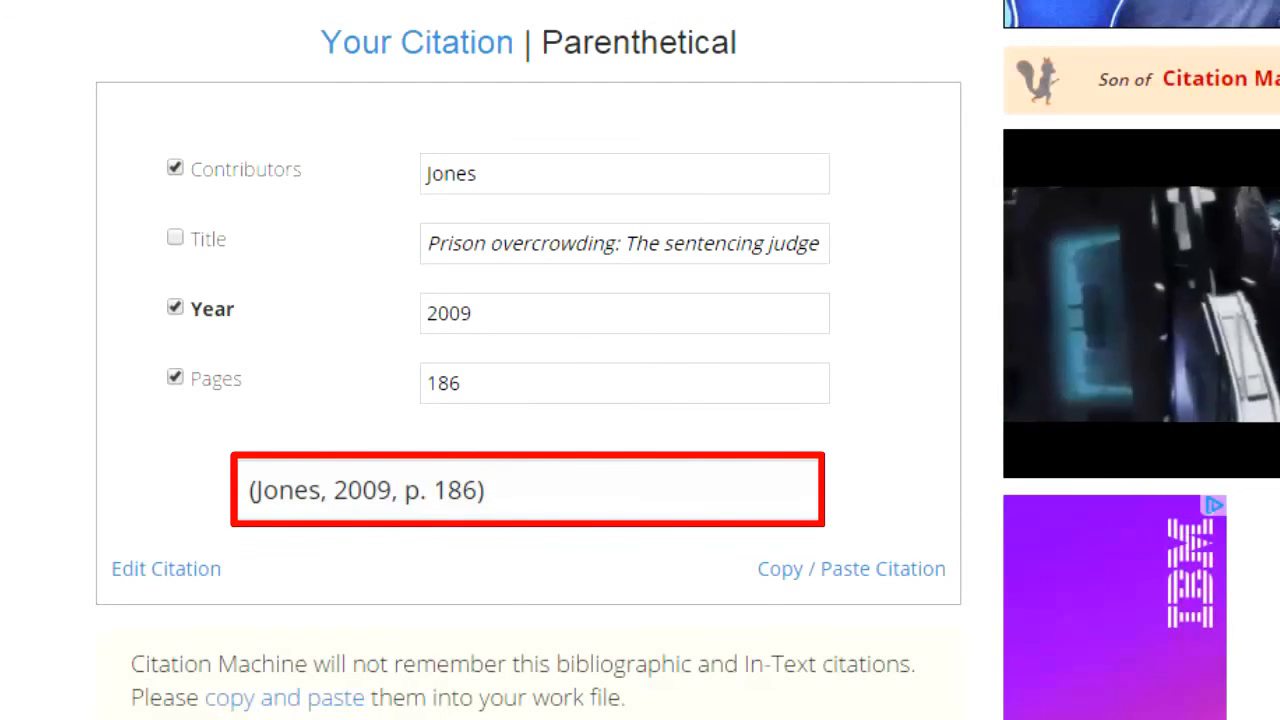
Copy the parenthetical citation into the Word paper after "States Constitution" and end the sentence with a period.
click(779, 568)
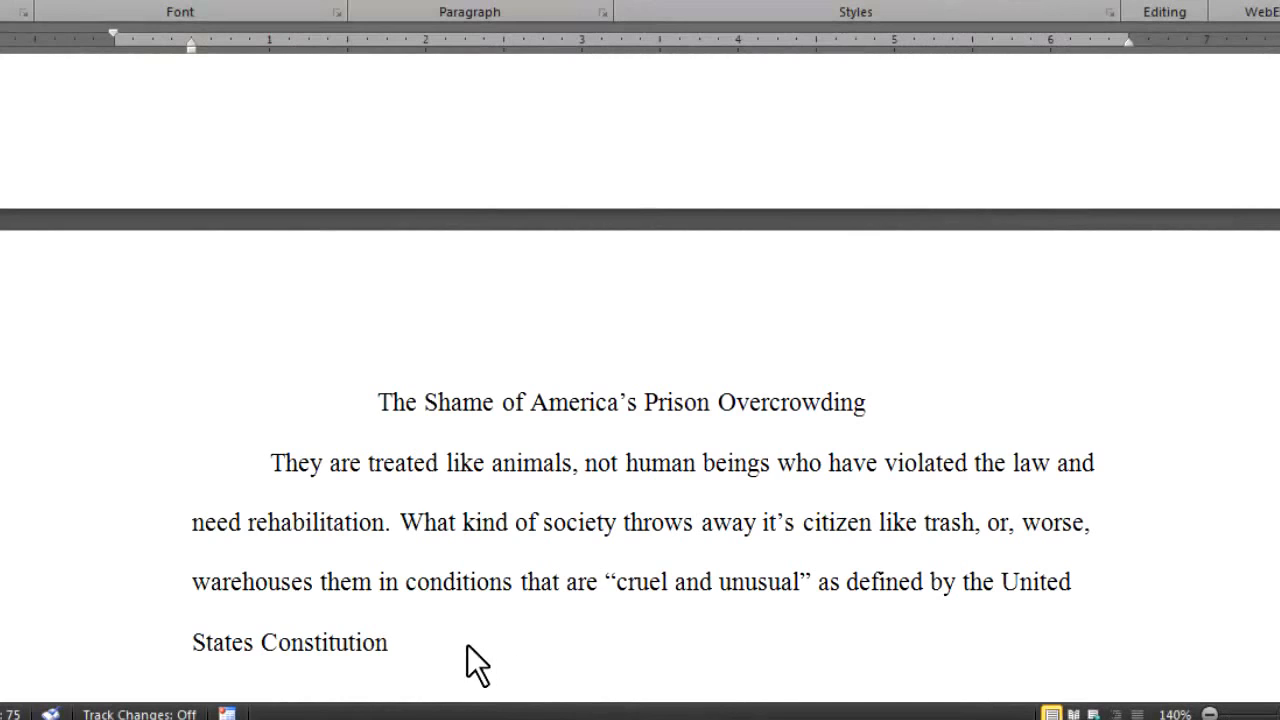
click(397, 646)
key(ctrl+v)
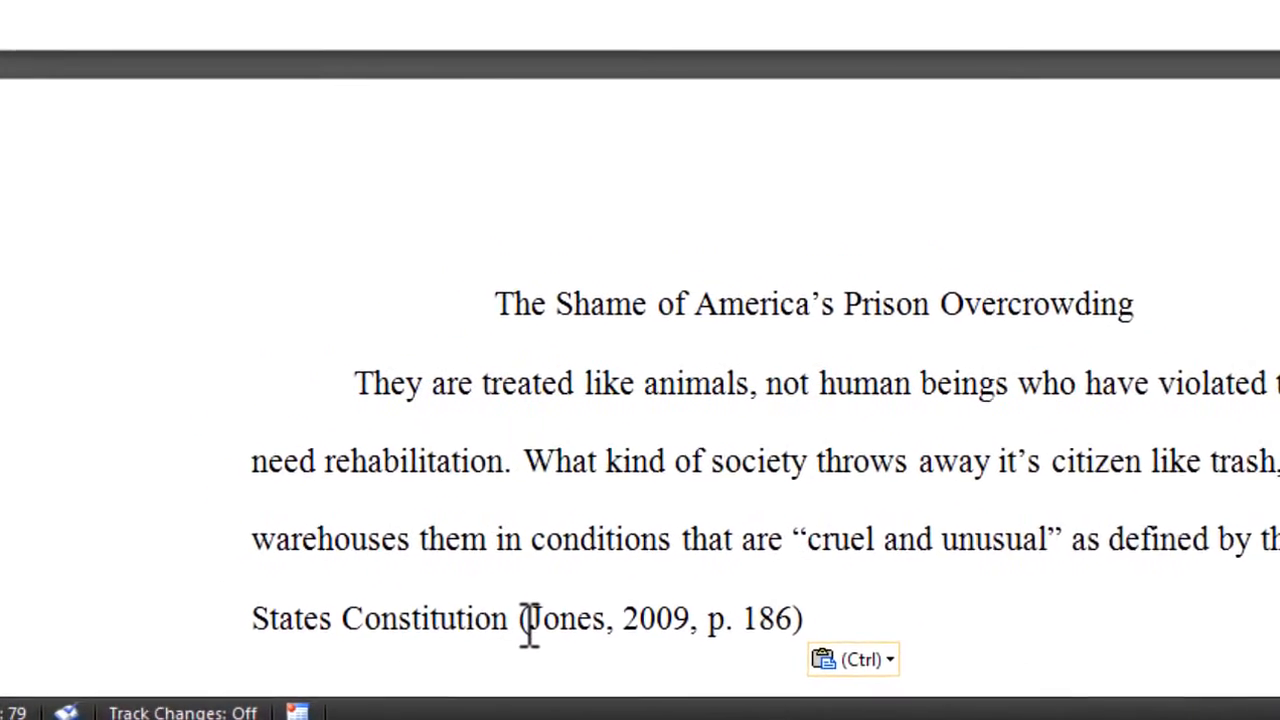
text(.)
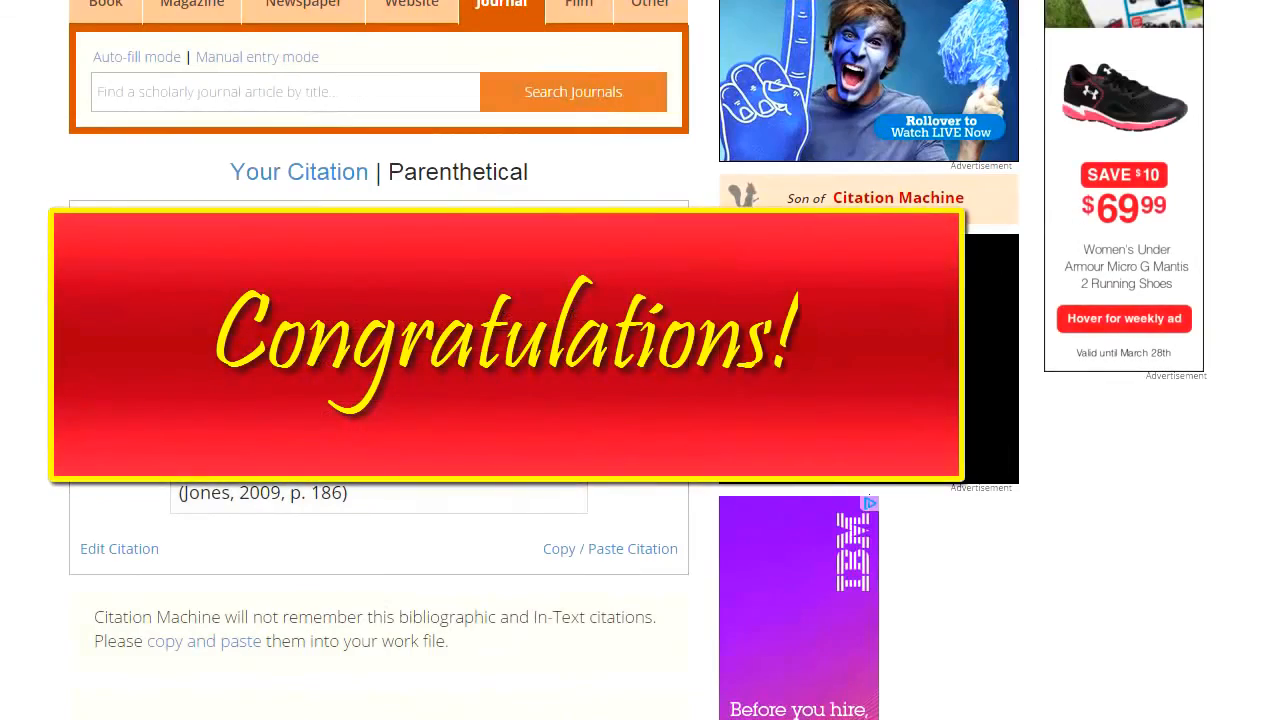
drag(1279, 328, 1279, 194)
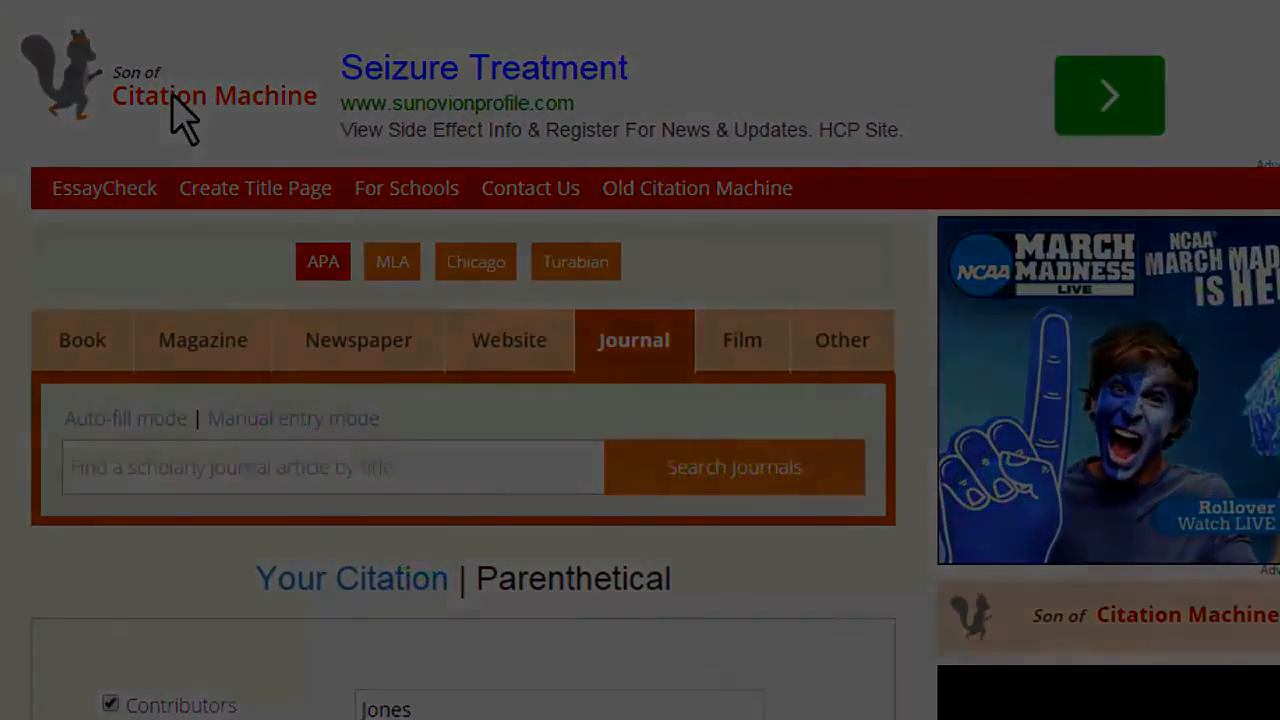
click(180, 115)
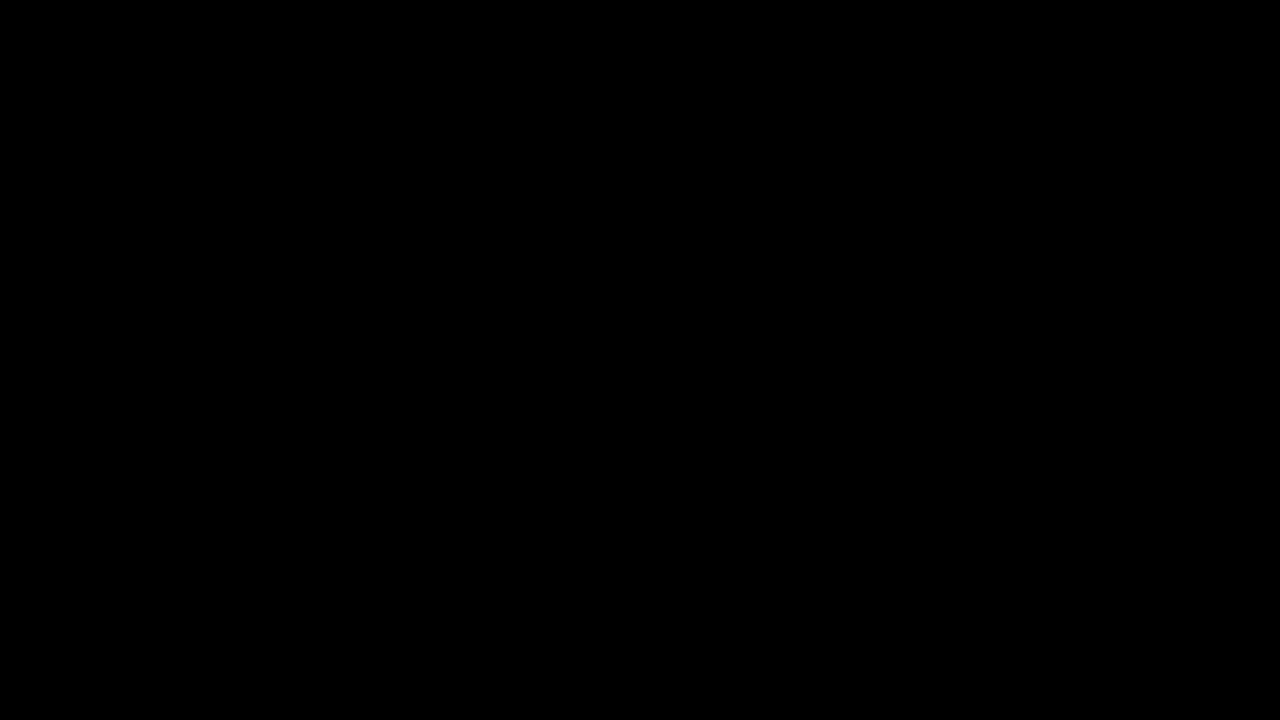